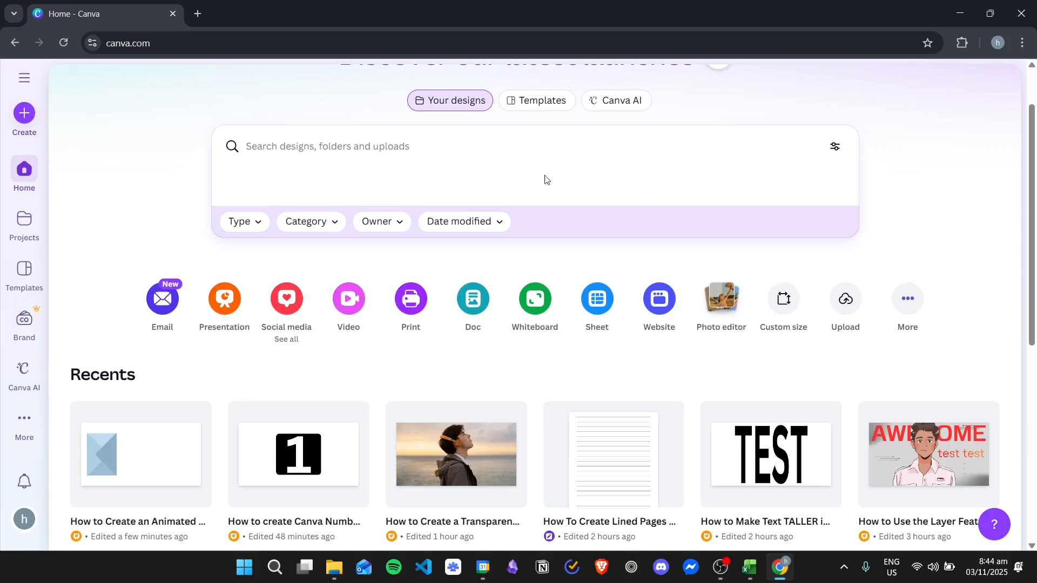
# - Create a new blank Instagram Story design
pyautogui.click(287, 294)
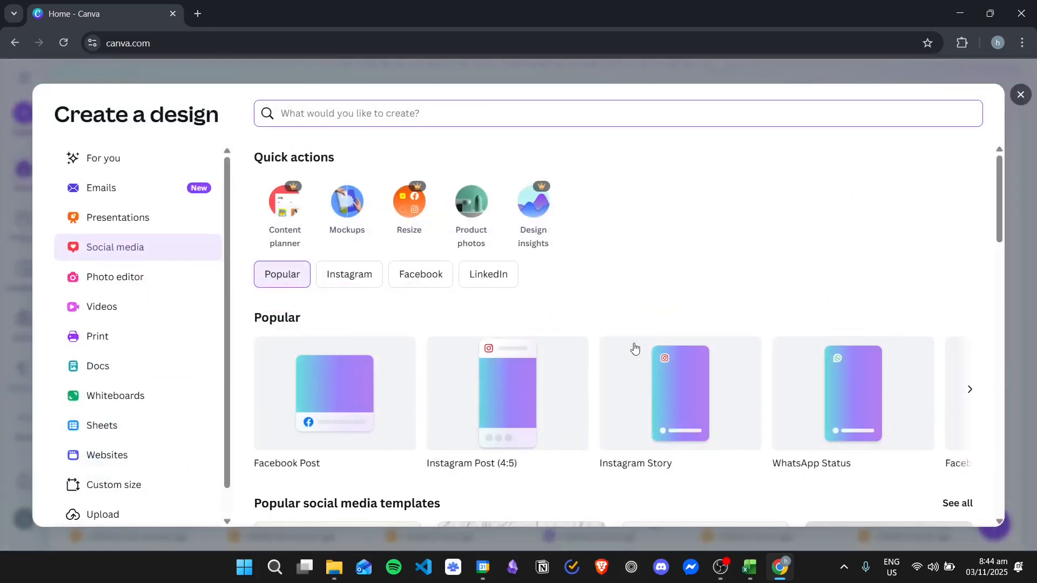
pyautogui.click(646, 419)
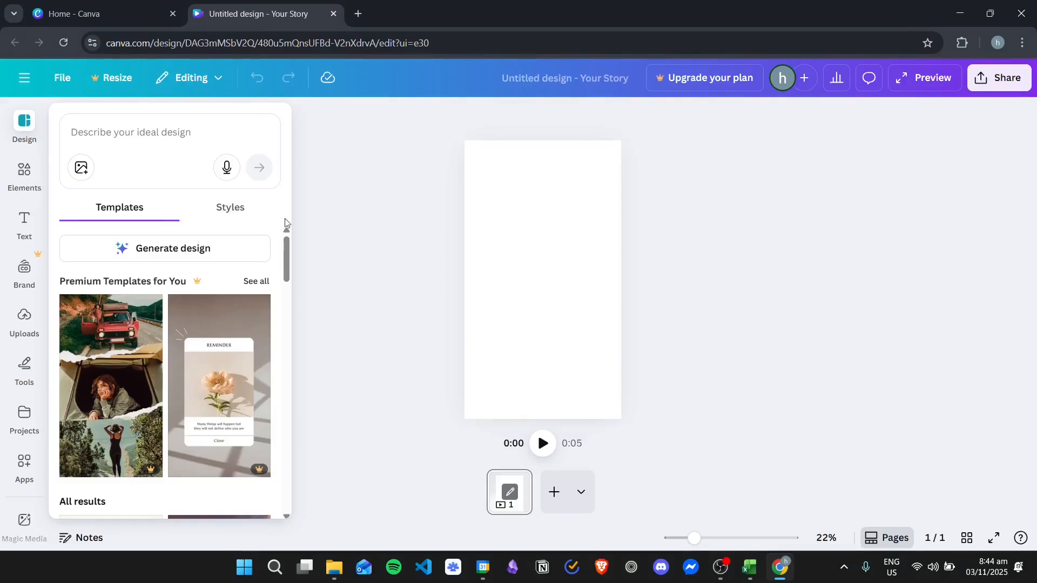
# - Find frames among the elements, add a rounded square frame near the page's upper-left corner and shrink it slightly
pyautogui.click(25, 173)
pyautogui.click(87, 207)
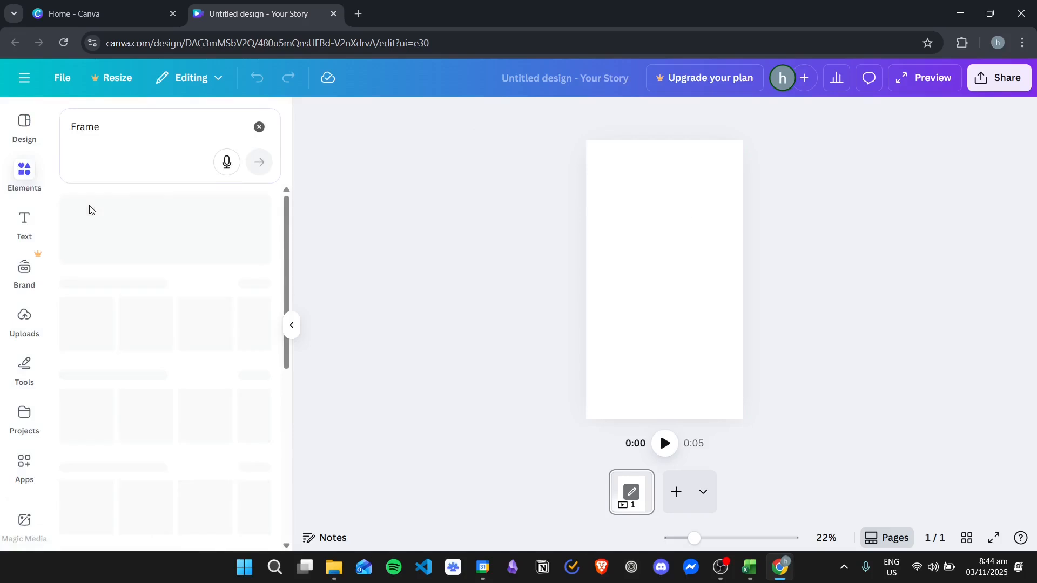
pyautogui.click(257, 366)
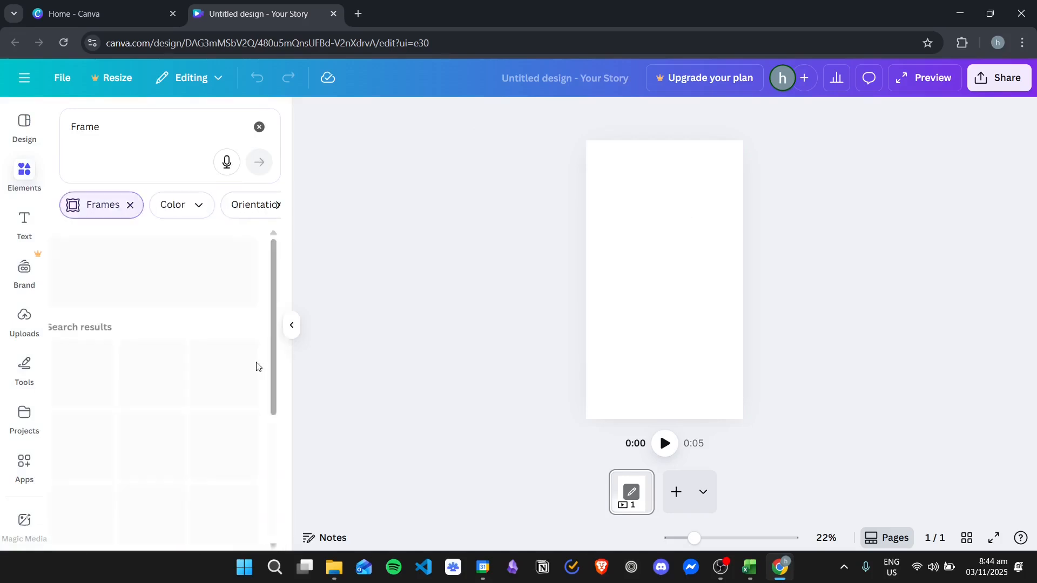
pyautogui.scroll(2, 164, 371)
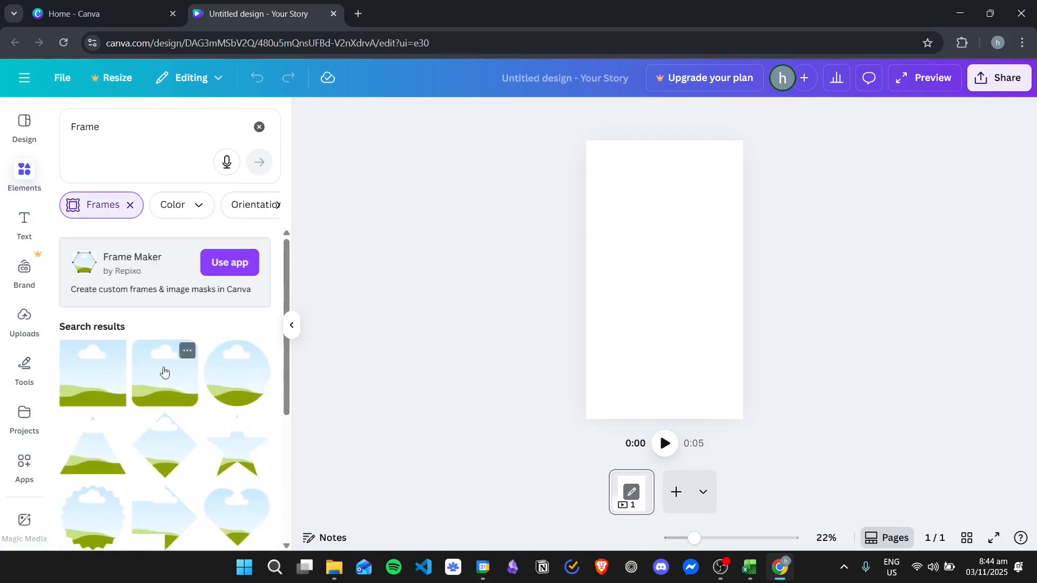
pyautogui.moveTo(161, 384); pyautogui.dragTo(609, 208)
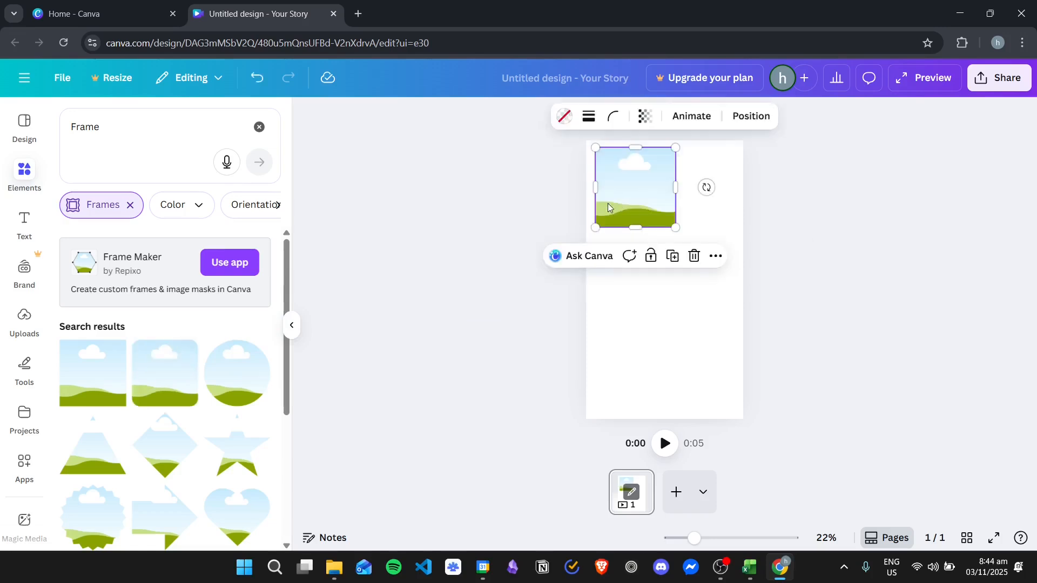
pyautogui.moveTo(672, 161); pyautogui.dragTo(614, 176)
pyautogui.click(709, 214)
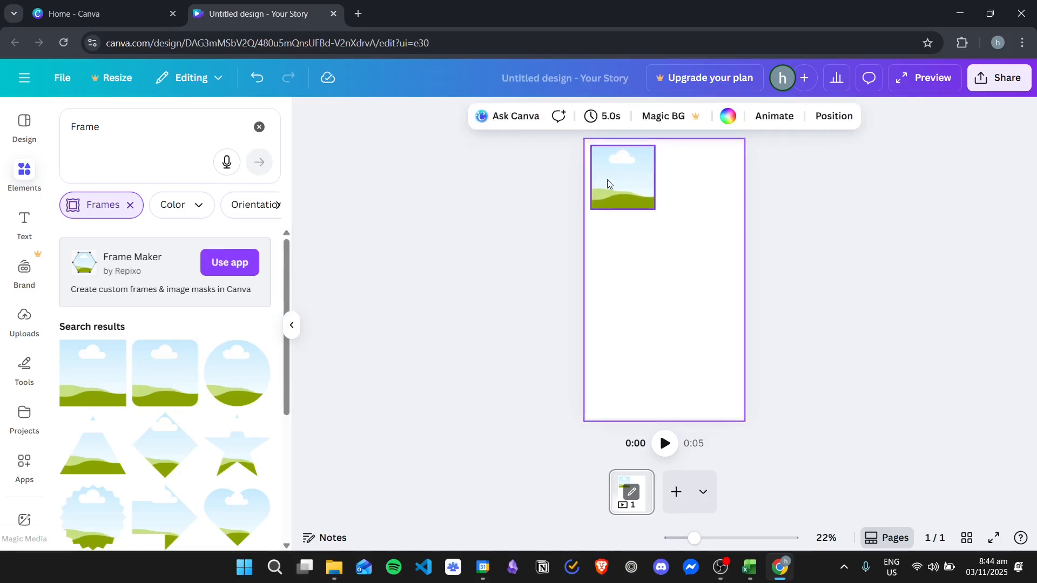
# - Duplicate the rounded square frame and place the copy directly below it, aligned with its edges
pyautogui.click(618, 174)
pyautogui.rightClick(618, 173)
pyautogui.click(656, 252)
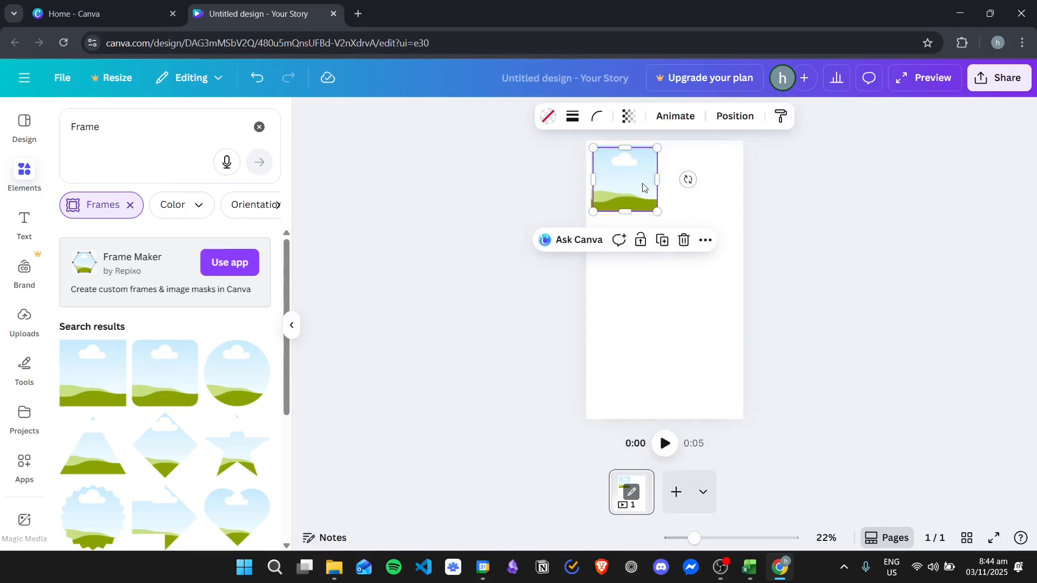
pyautogui.moveTo(625, 170); pyautogui.dragTo(625, 239)
pyautogui.click(705, 238)
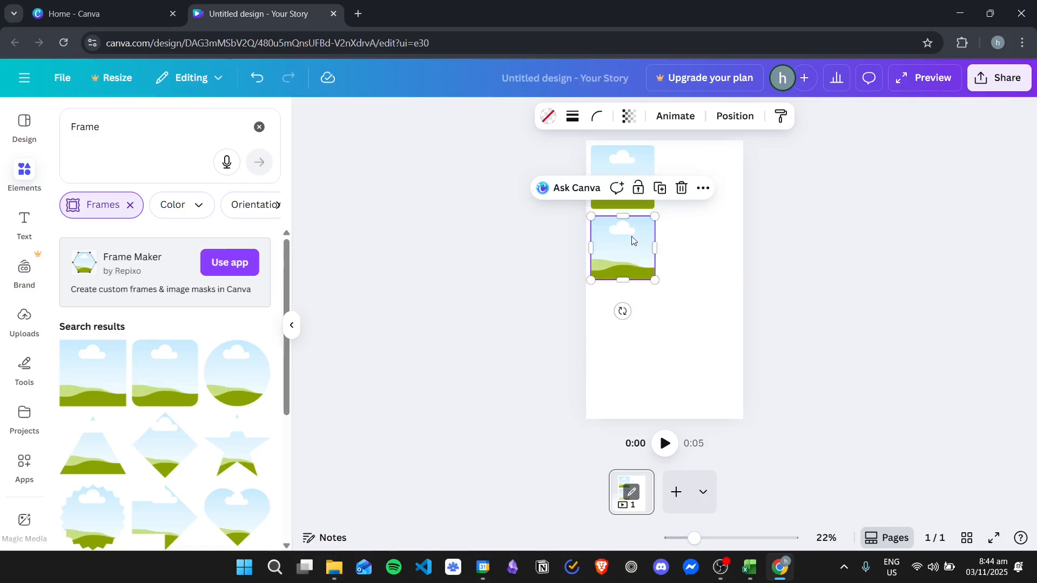
# - Duplicate the two frames together and place the copies below them, forming an evenly spaced column of four
pyautogui.click(687, 262)
pyautogui.moveTo(686, 265); pyautogui.dragTo(608, 304)
pyautogui.rightClick(603, 178)
pyautogui.click(666, 270)
pyautogui.click(721, 254)
# - Try to duplicate the column of four frames and move the copy downward
pyautogui.moveTo(695, 394); pyautogui.dragTo(612, 168)
pyautogui.rightClick(605, 184)
pyautogui.click(643, 287)
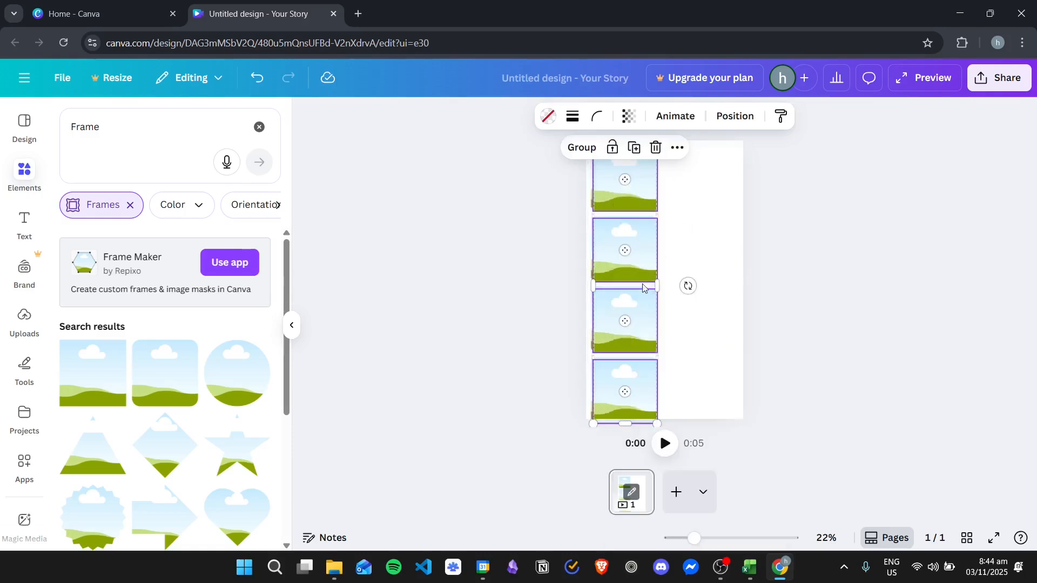
pyautogui.moveTo(615, 187); pyautogui.dragTo(607, 354)
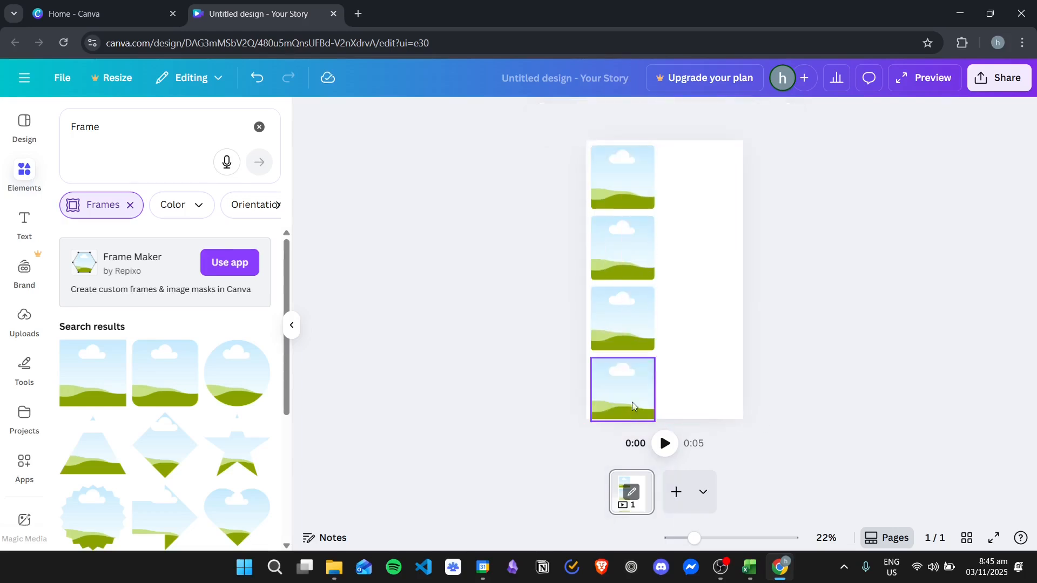
# - Shift the column of four frames up past the page's top edge, then duplicate it and continue the column below
pyautogui.moveTo(678, 378); pyautogui.dragTo(593, 177)
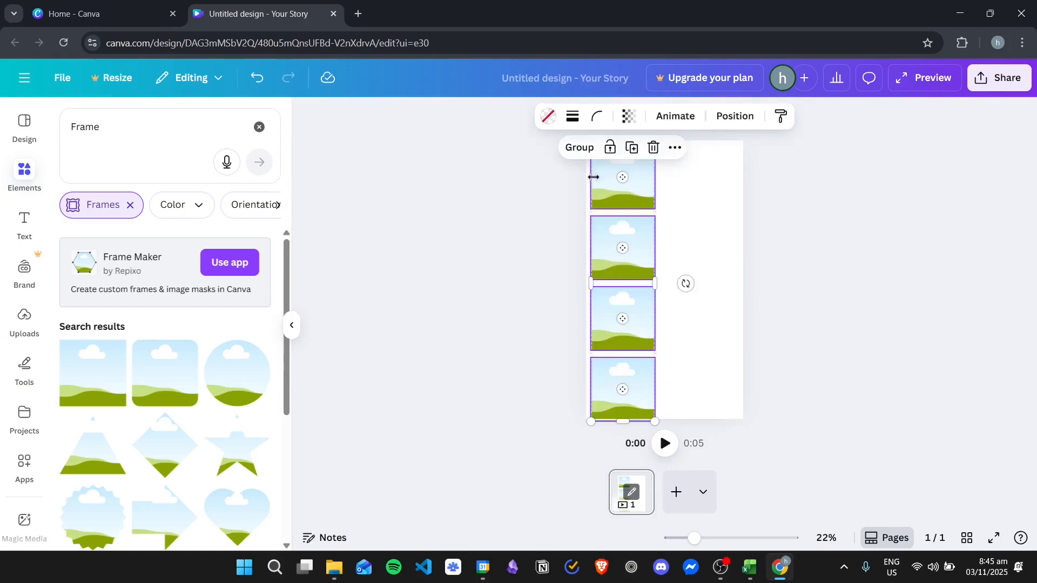
pyautogui.moveTo(628, 306); pyautogui.dragTo(632, 269)
pyautogui.rightClick(641, 212)
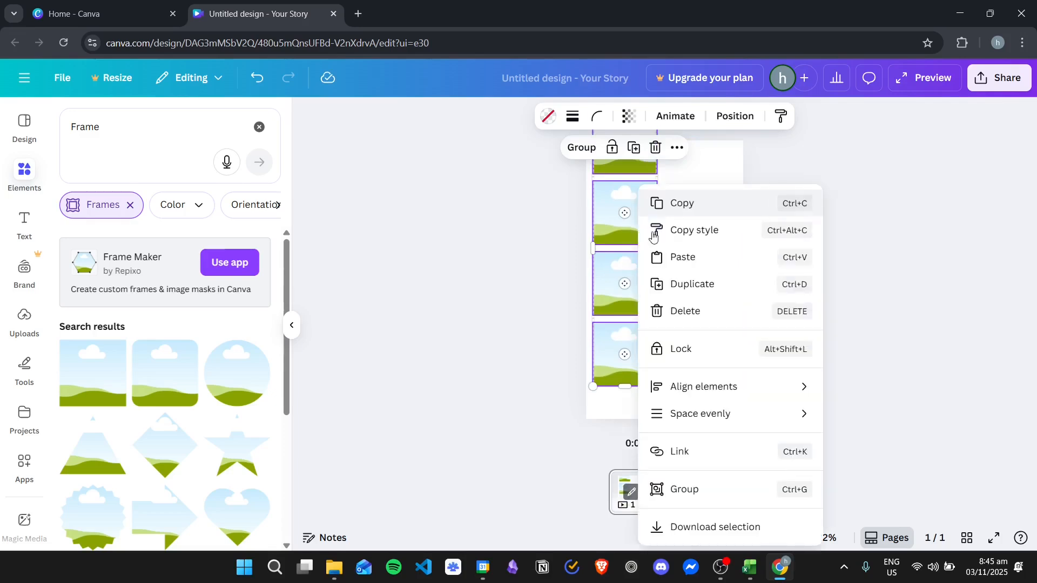
pyautogui.click(680, 293)
pyautogui.moveTo(628, 168); pyautogui.dragTo(628, 450)
pyautogui.scroll(-3, 680, 334)
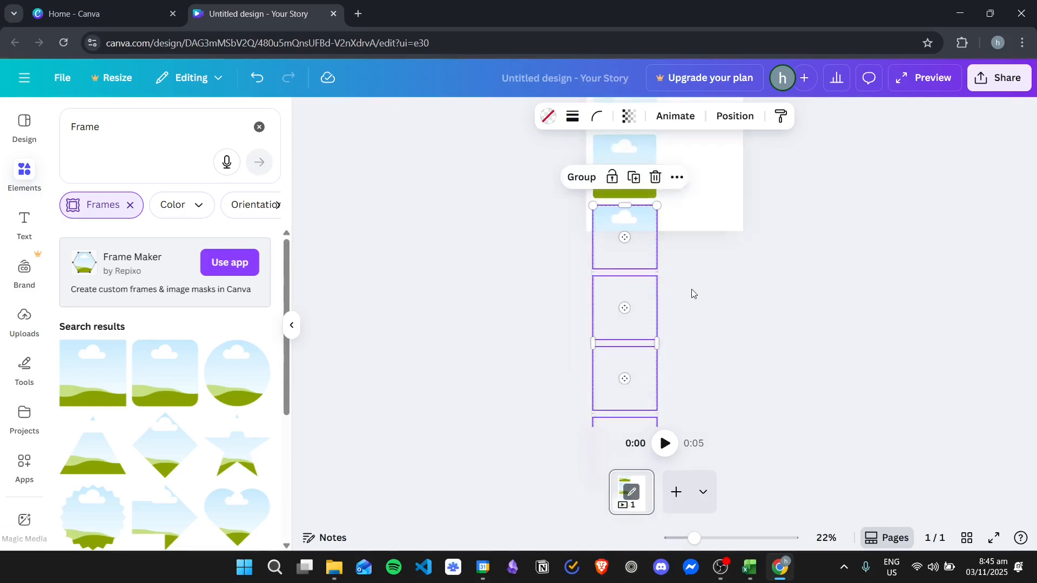
# - Group all eight frames of the column into one object
pyautogui.scroll(1, 694, 294)
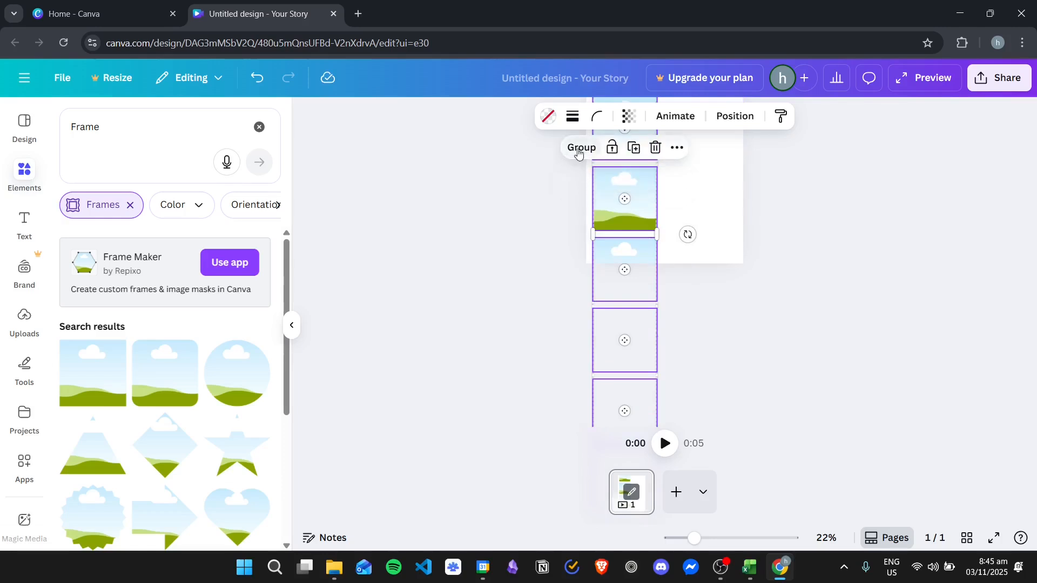
pyautogui.click(582, 148)
pyautogui.scroll(3, 643, 341)
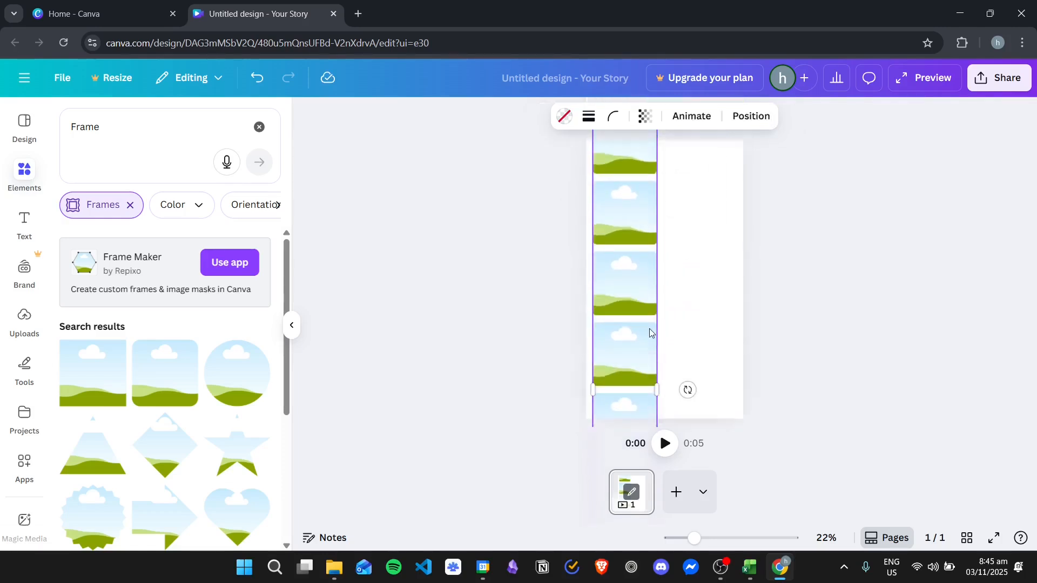
pyautogui.scroll(-3, 679, 287)
pyautogui.scroll(3, 692, 296)
pyautogui.click(712, 235)
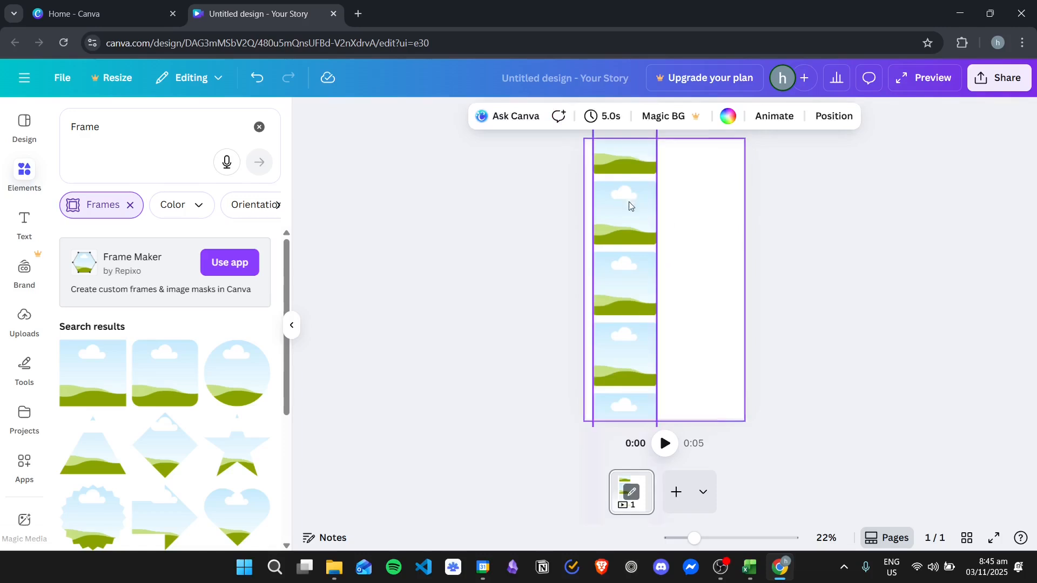
pyautogui.click(633, 199)
pyautogui.scroll(-4, 673, 269)
pyautogui.scroll(3, 685, 274)
pyautogui.scroll(1, 695, 281)
pyautogui.click(694, 281)
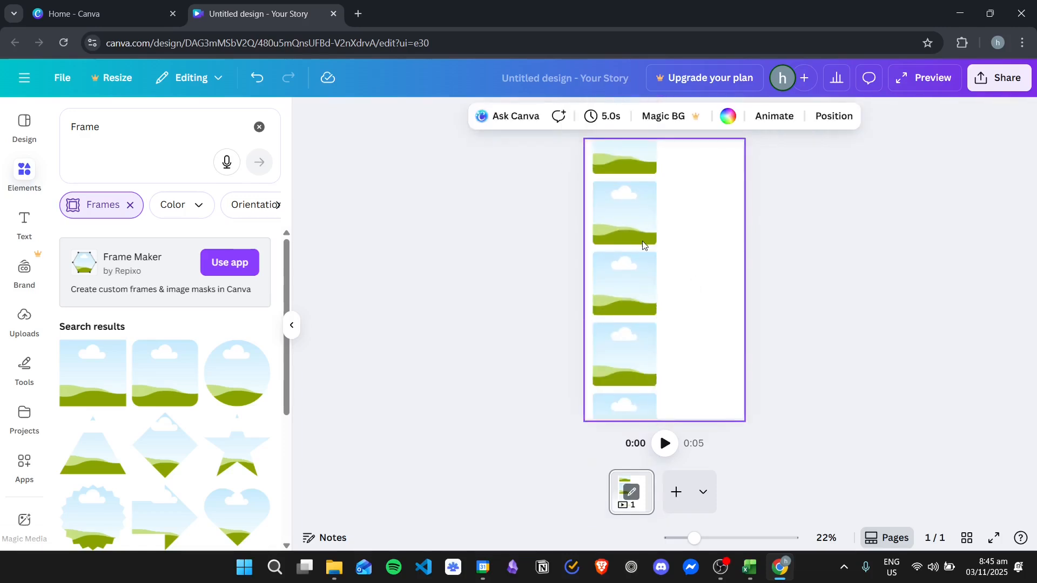
# - Duplicate the grouped frame column and place the copy beside it on the page's right half, vertically staggered against the original
pyautogui.click(641, 241)
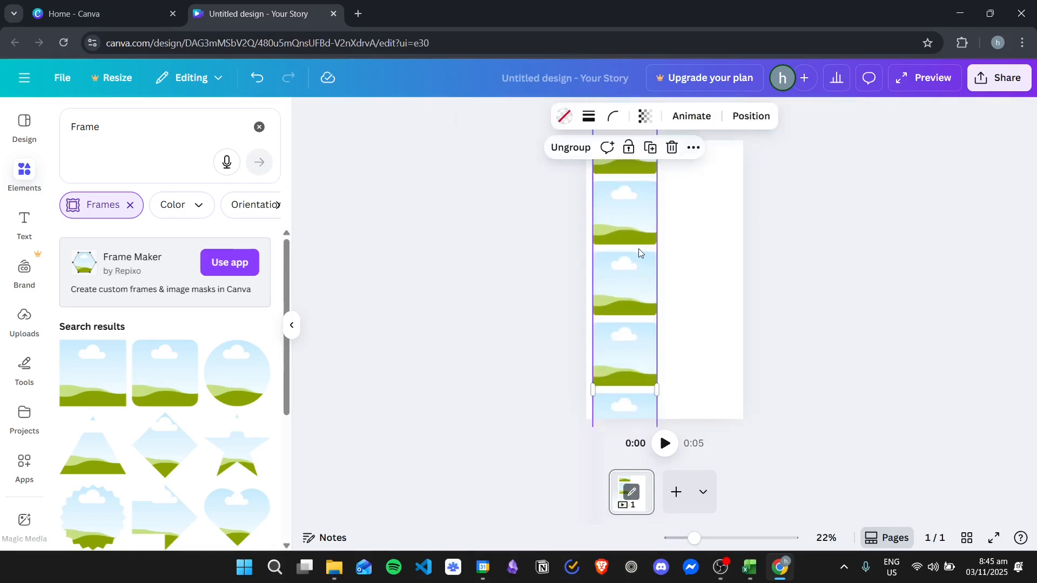
pyautogui.rightClick(638, 249)
pyautogui.click(705, 323)
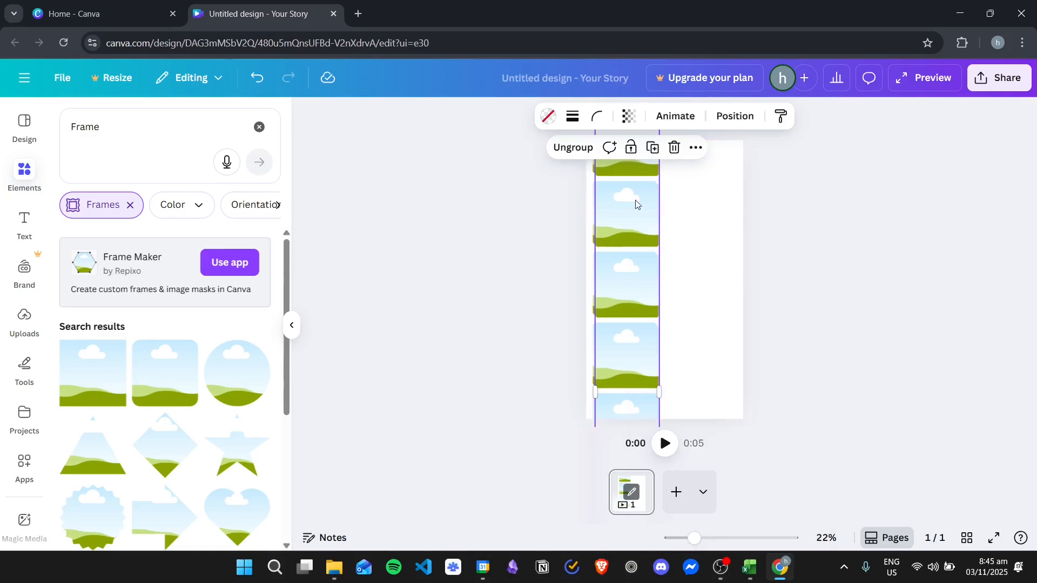
pyautogui.moveTo(637, 204); pyautogui.dragTo(706, 231)
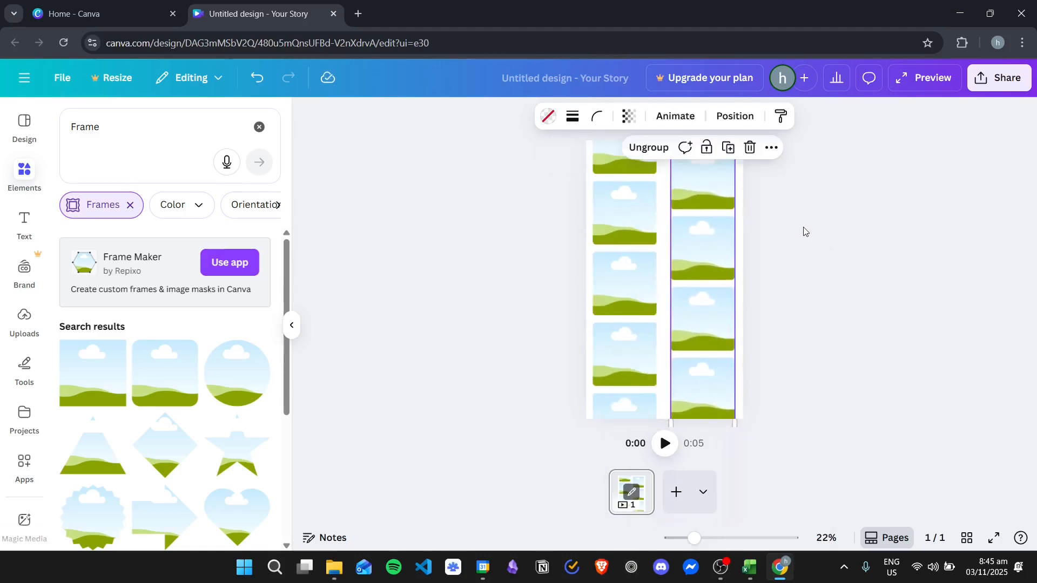
pyautogui.click(803, 233)
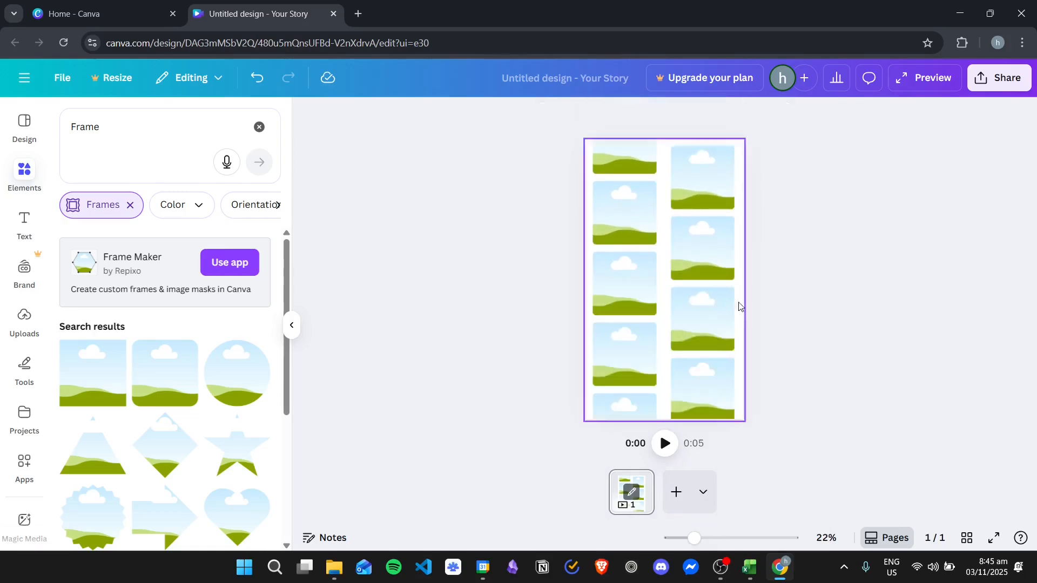
pyautogui.click(655, 218)
pyautogui.click(824, 236)
# - Remove the Frames filter from the element results and clear the search term "Frame"
pyautogui.click(23, 185)
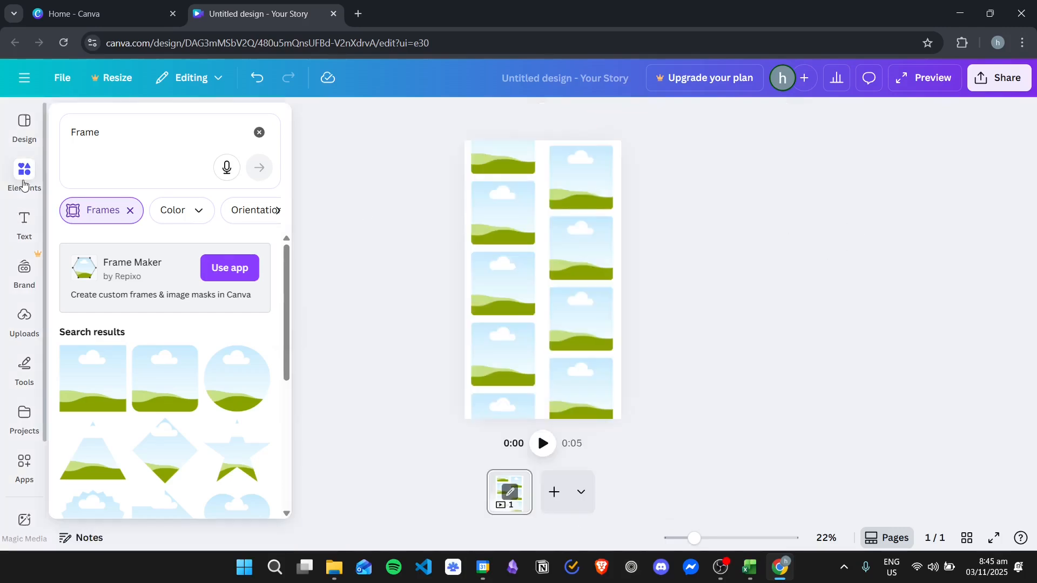
pyautogui.click(40, 177)
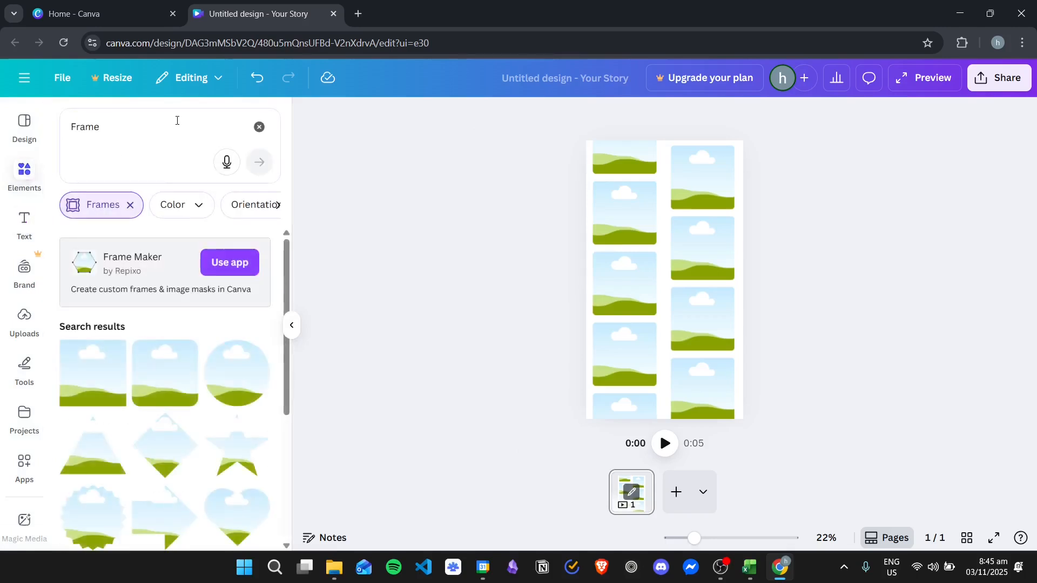
pyautogui.click(130, 204)
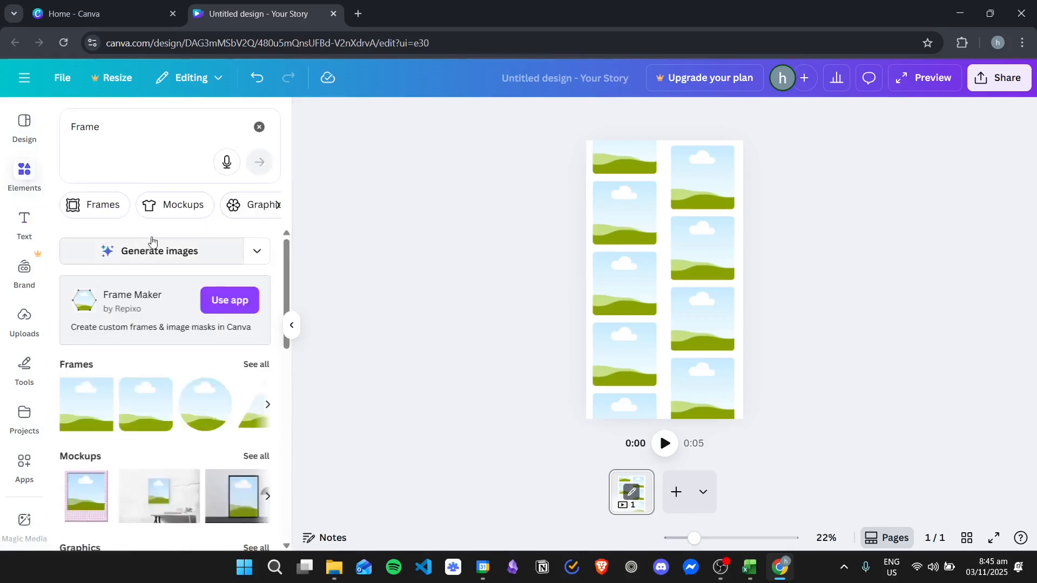
pyautogui.scroll(-5, 162, 243)
pyautogui.scroll(6, 186, 246)
pyautogui.moveTo(145, 122); pyautogui.dragTo(34, 132)
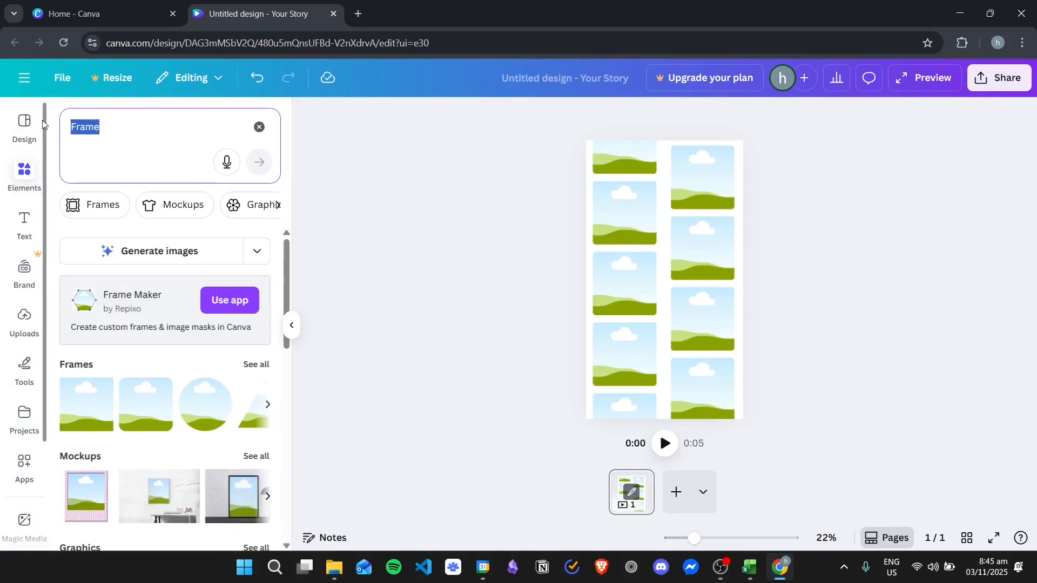
pyautogui.press('BackSpace')
pyautogui.click(305, 162)
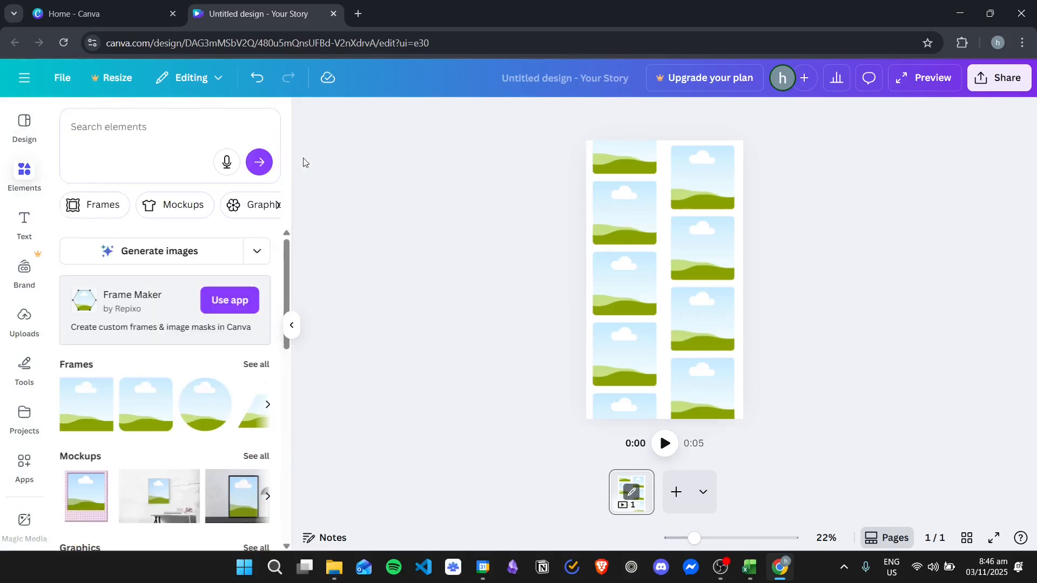
# - Browse the remaining element results, including the full list of photos
pyautogui.scroll(-7, 194, 255)
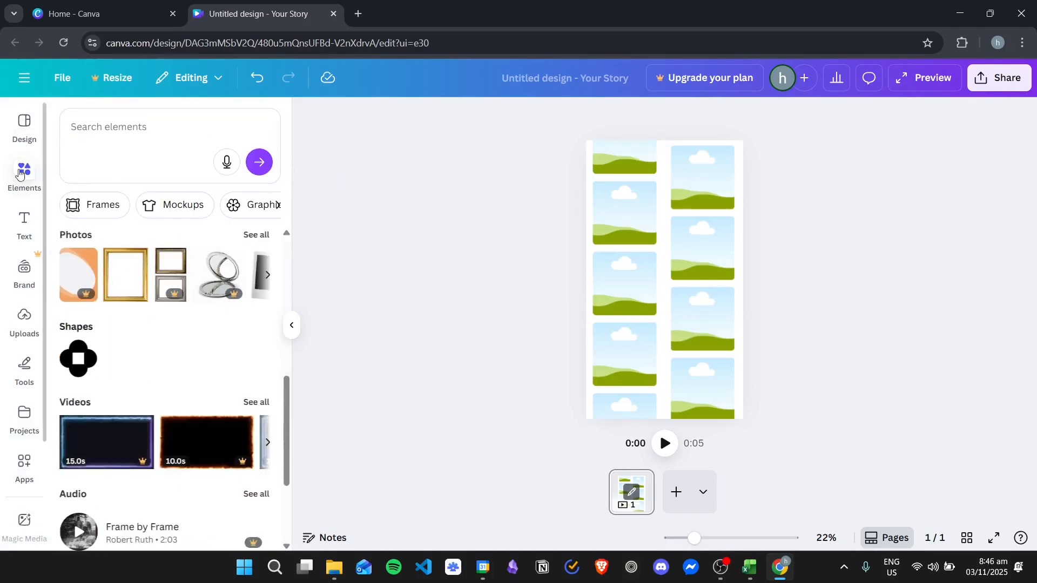
pyautogui.click(17, 123)
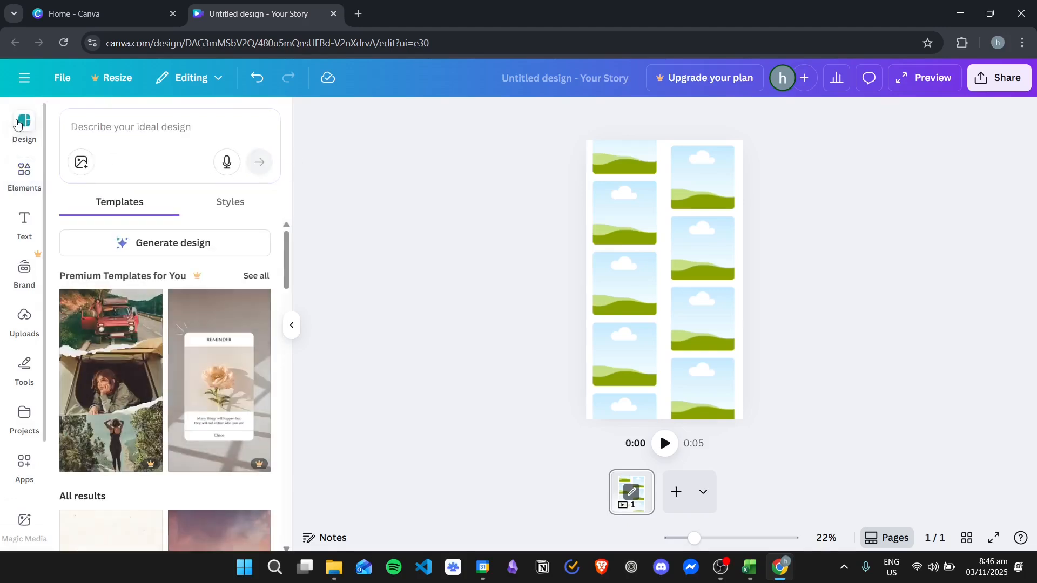
pyautogui.click(24, 170)
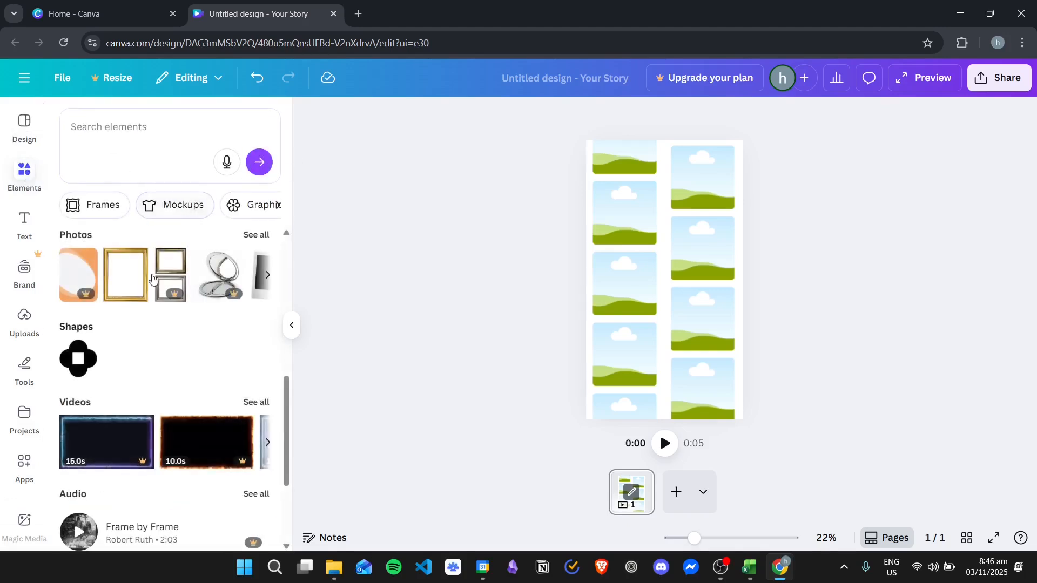
pyautogui.click(258, 236)
pyautogui.scroll(-5, 173, 296)
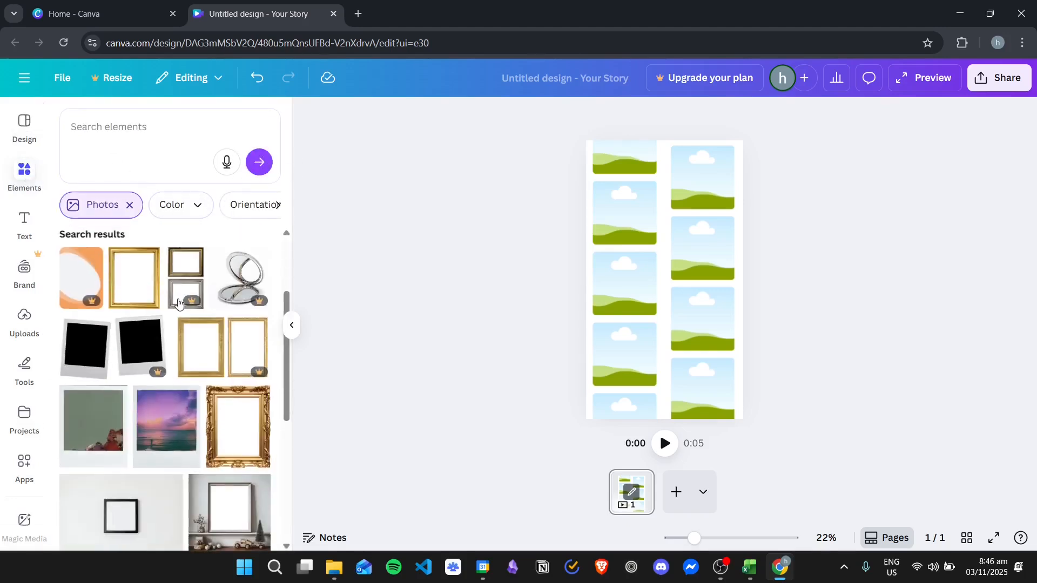
pyautogui.scroll(6, 162, 270)
pyautogui.click(130, 205)
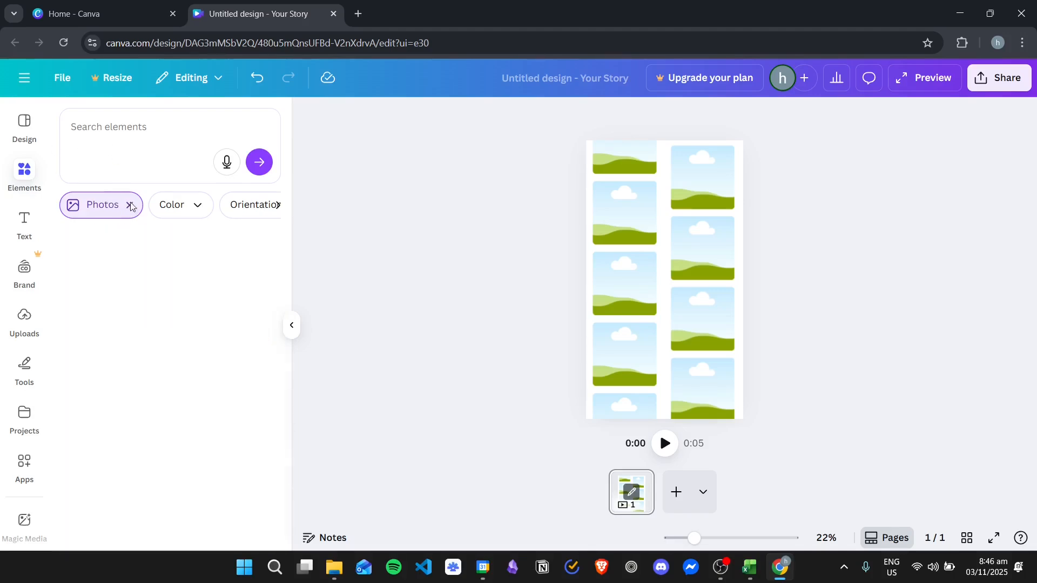
pyautogui.scroll(-3, 172, 271)
pyautogui.scroll(4, 169, 265)
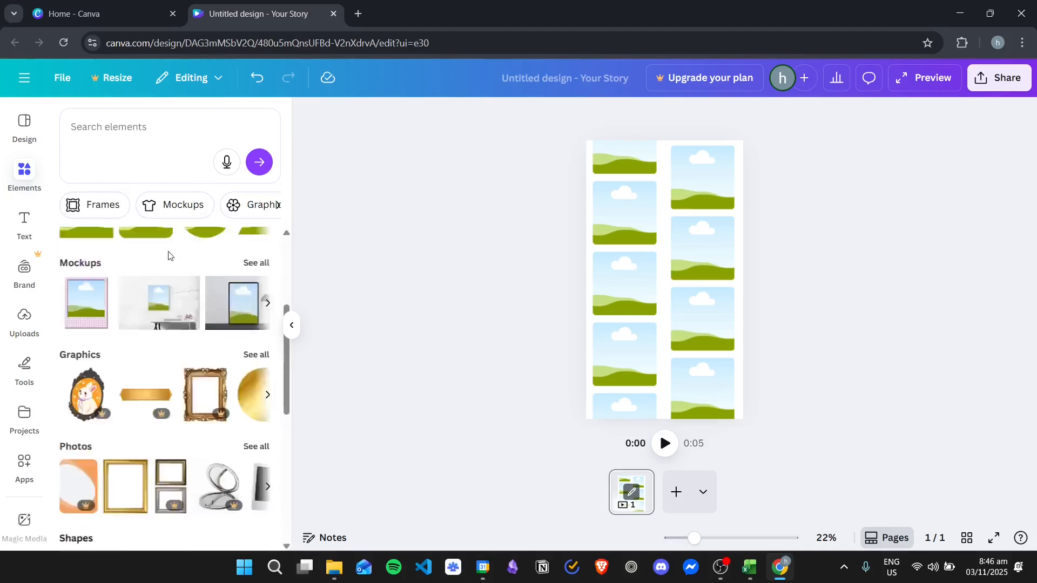
# - Reset the element search and bring up the library's categories for browsing
pyautogui.click(137, 126)
pyautogui.press('Escape')
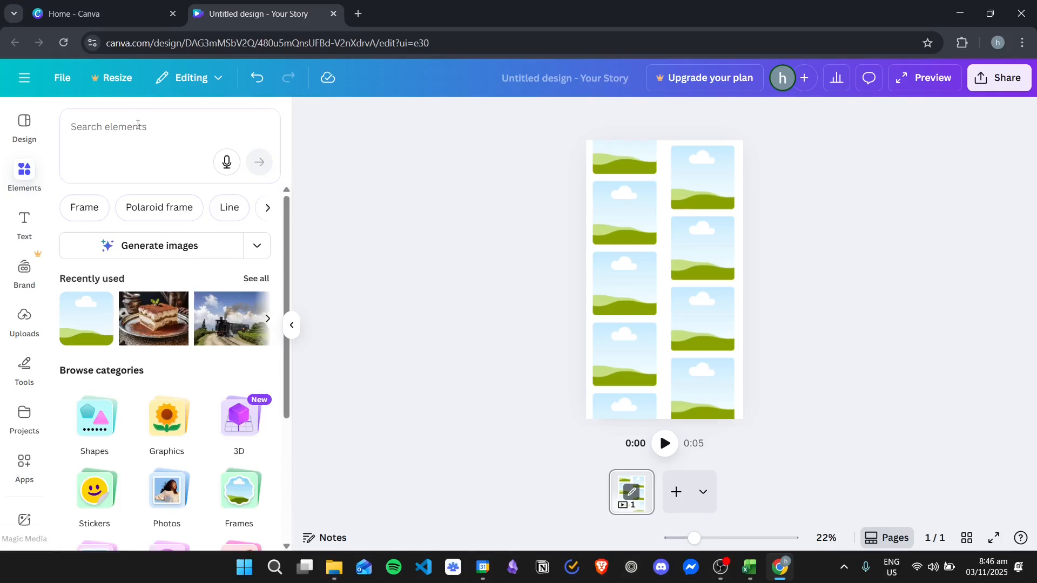
pyautogui.scroll(-4, 157, 312)
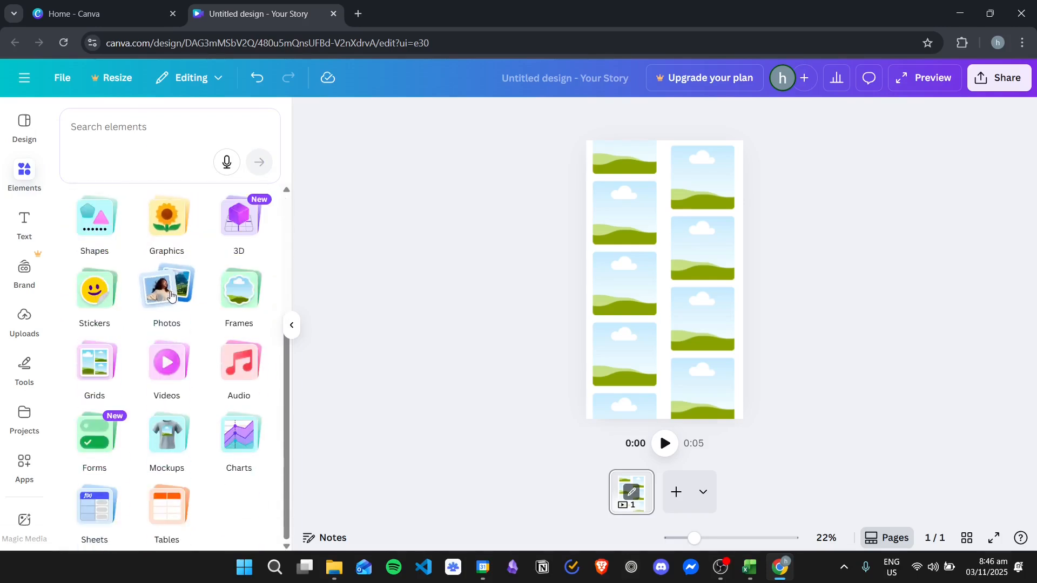
# - Fill the left column's first four frames with library photos of chess, three people, spaghetti and a grey-haired woman, shifting the column up
pyautogui.click(171, 294)
pyautogui.scroll(-3, 162, 329)
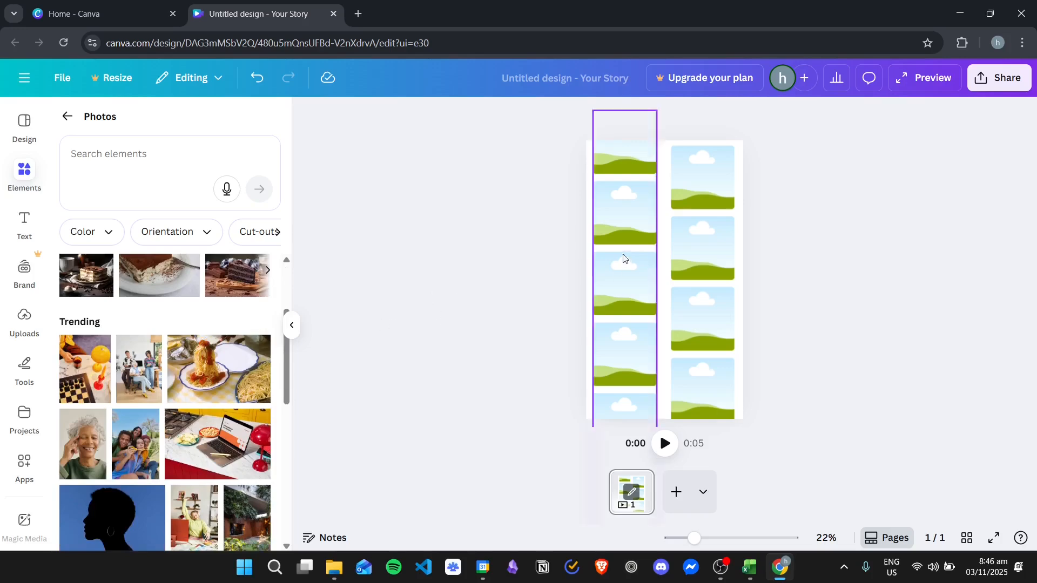
pyautogui.moveTo(110, 356); pyautogui.dragTo(626, 160)
pyautogui.moveTo(140, 372); pyautogui.dragTo(625, 214)
pyautogui.moveTo(210, 360); pyautogui.dragTo(610, 287)
pyautogui.moveTo(83, 443); pyautogui.dragTo(622, 346)
pyautogui.moveTo(611, 389); pyautogui.dragTo(625, 215)
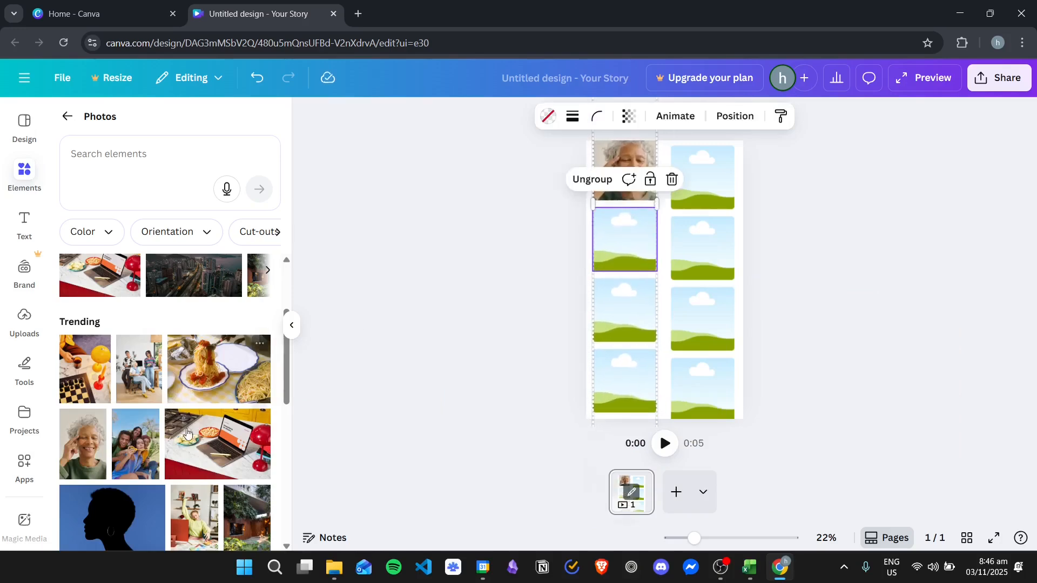
# - Fill the left column's remaining frames with the photos of friends outdoors, laptop, blue silhouette and seated woman reading
pyautogui.moveTo(146, 450); pyautogui.dragTo(621, 241)
pyautogui.moveTo(237, 432); pyautogui.dragTo(598, 317)
pyautogui.scroll(-3, 162, 405)
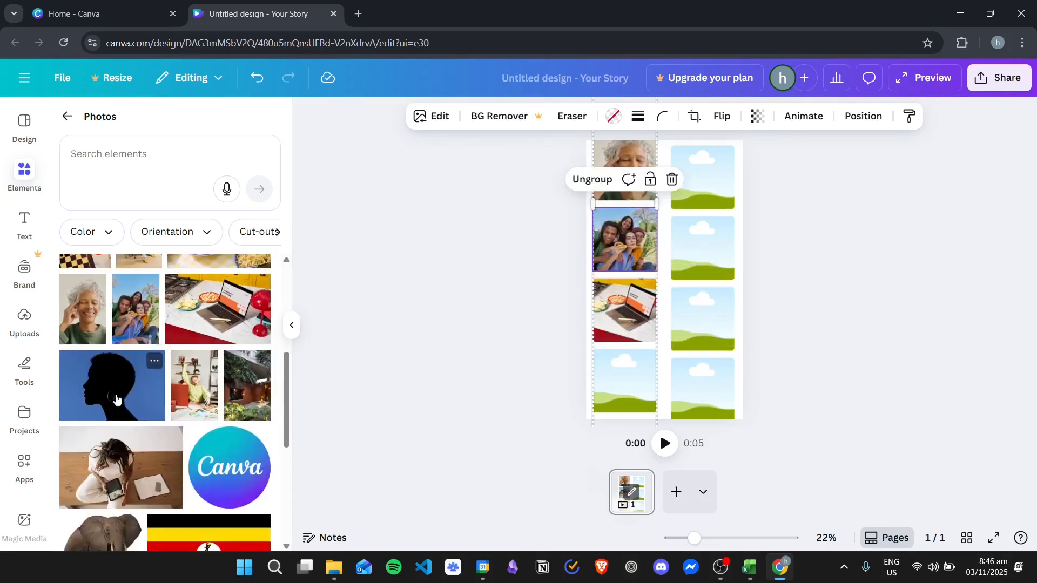
pyautogui.moveTo(110, 386); pyautogui.dragTo(620, 285)
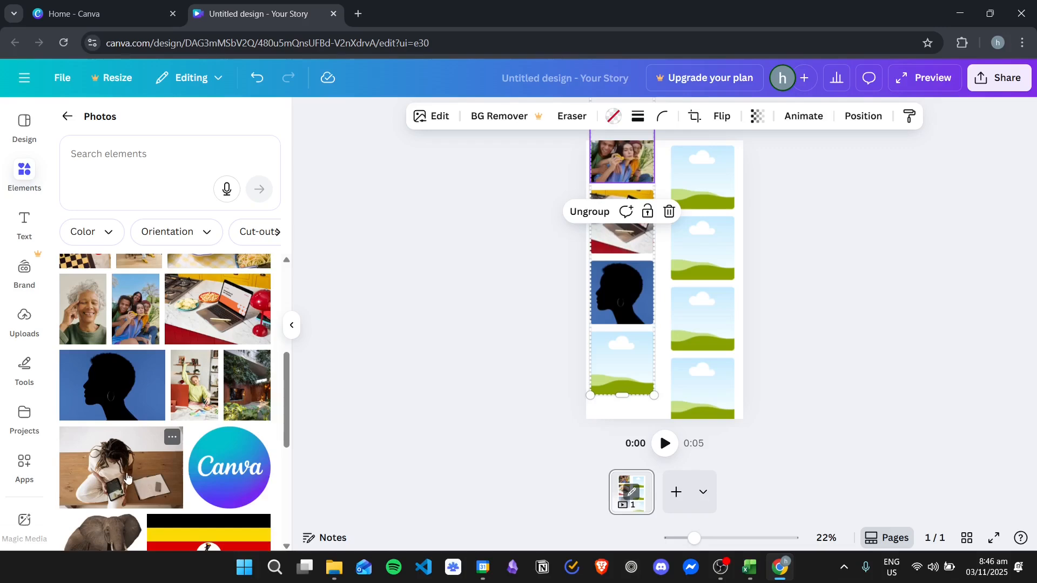
pyautogui.moveTo(139, 457); pyautogui.dragTo(621, 363)
# - Fill the right column's first three frames with the green-shirt person, house and food photos, and shift the column up to reach empty frames
pyautogui.moveTo(708, 203)
pyautogui.mouseDown()
pyautogui.moveTo(704, 219)
pyautogui.moveTo(716, 214)
pyautogui.moveTo(708, 207)
pyautogui.mouseUp()
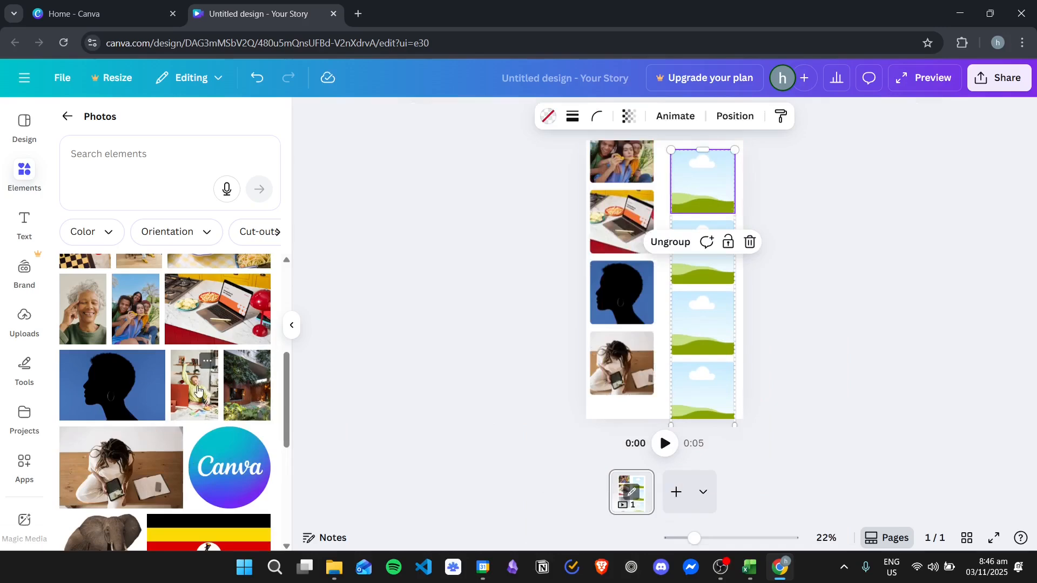
pyautogui.moveTo(240, 368); pyautogui.dragTo(687, 256)
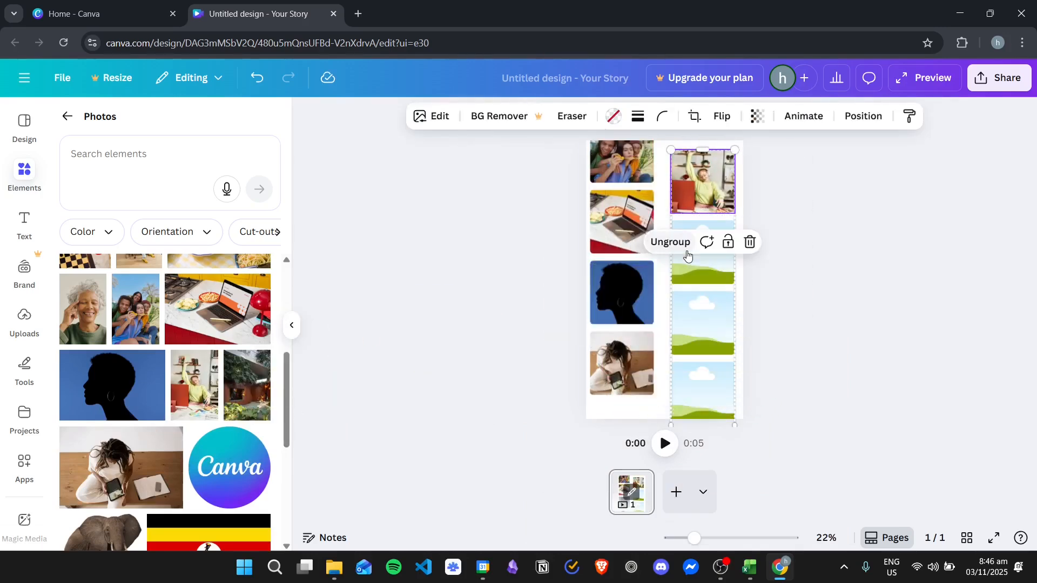
pyautogui.moveTo(272, 416); pyautogui.dragTo(695, 257)
pyautogui.moveTo(267, 386); pyautogui.dragTo(705, 259)
pyautogui.scroll(-3, 223, 369)
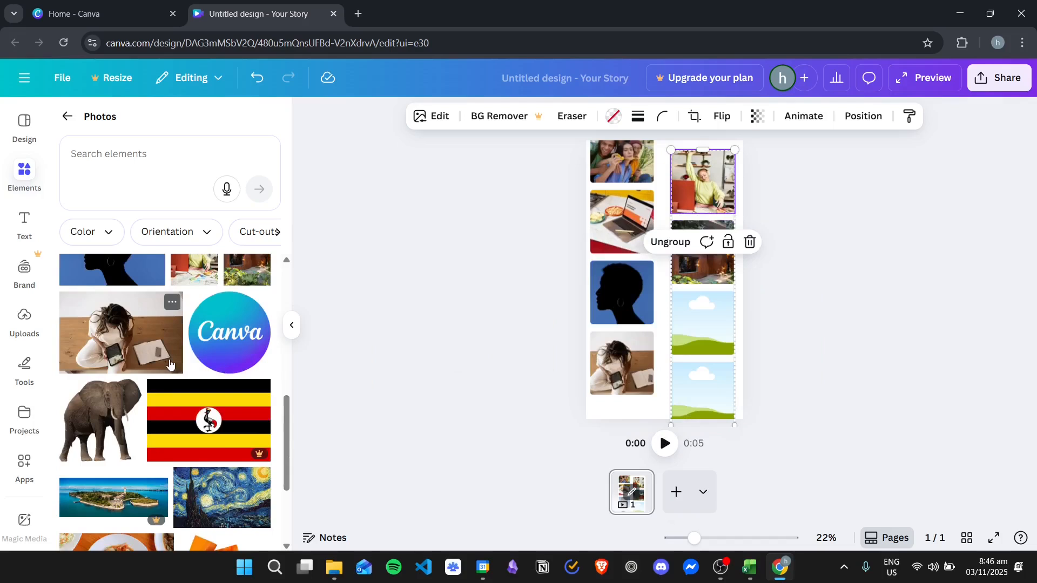
pyautogui.scroll(-6, 170, 364)
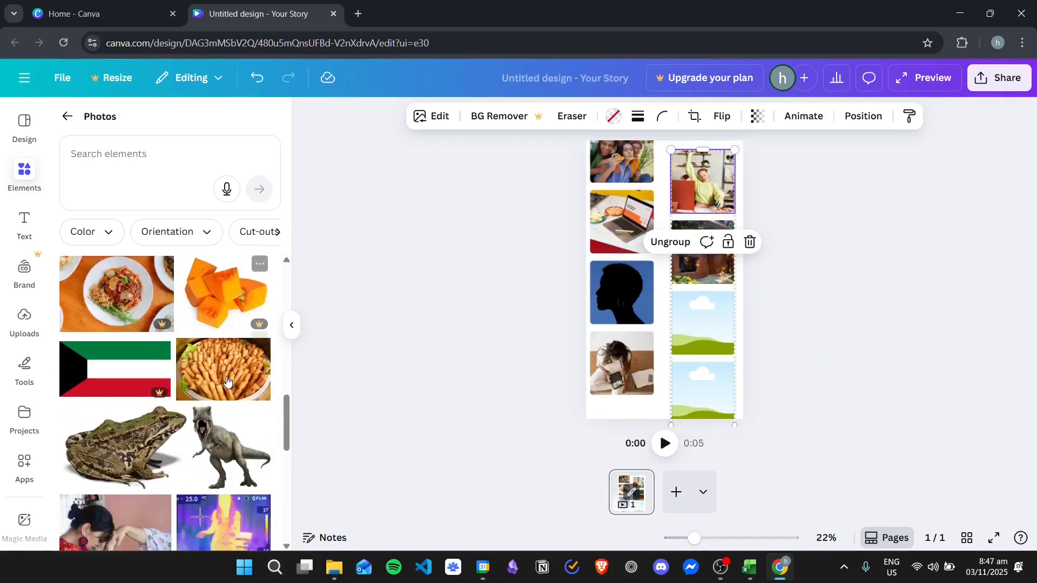
pyautogui.moveTo(227, 319); pyautogui.dragTo(705, 322)
pyautogui.moveTo(705, 397); pyautogui.dragTo(701, 184)
# - Fill the right column's next three frames with the hand-and-forehead greeting, lake and monkey photos
pyautogui.scroll(-1, 188, 405)
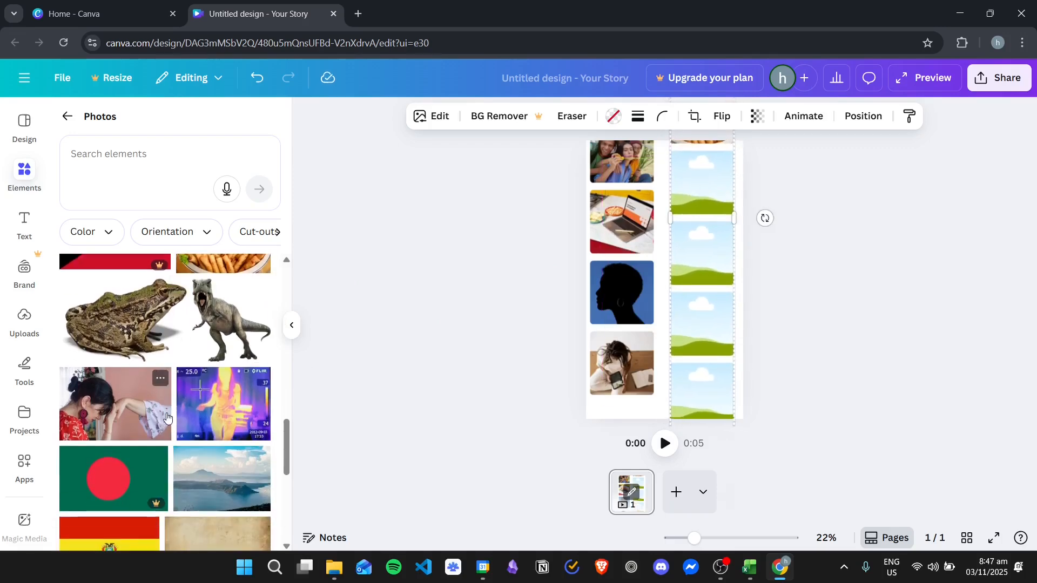
pyautogui.moveTo(107, 409); pyautogui.dragTo(698, 183)
pyautogui.moveTo(231, 480); pyautogui.dragTo(702, 247)
pyautogui.scroll(-3, 156, 416)
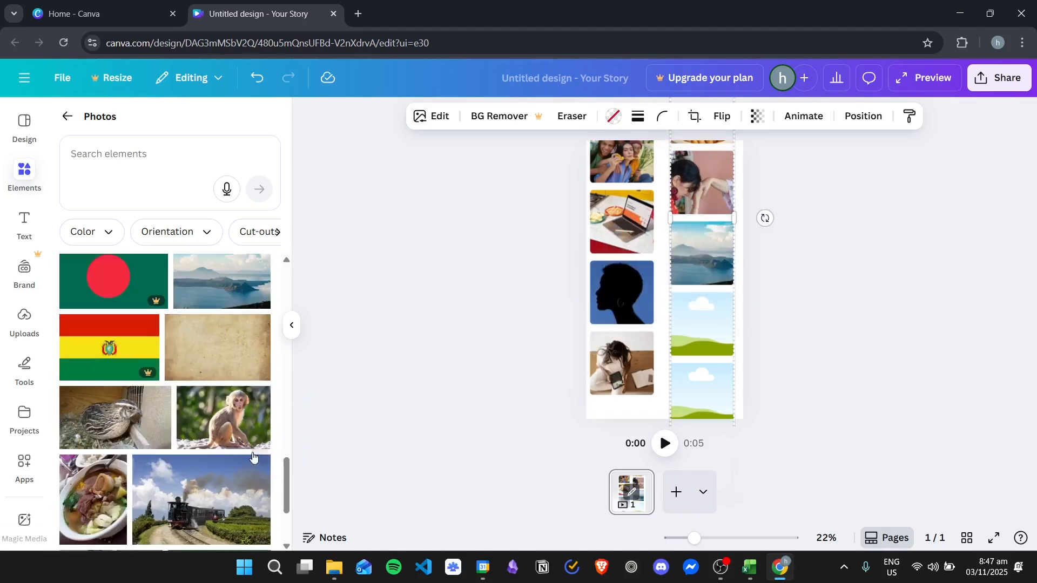
pyautogui.moveTo(204, 427); pyautogui.dragTo(695, 321)
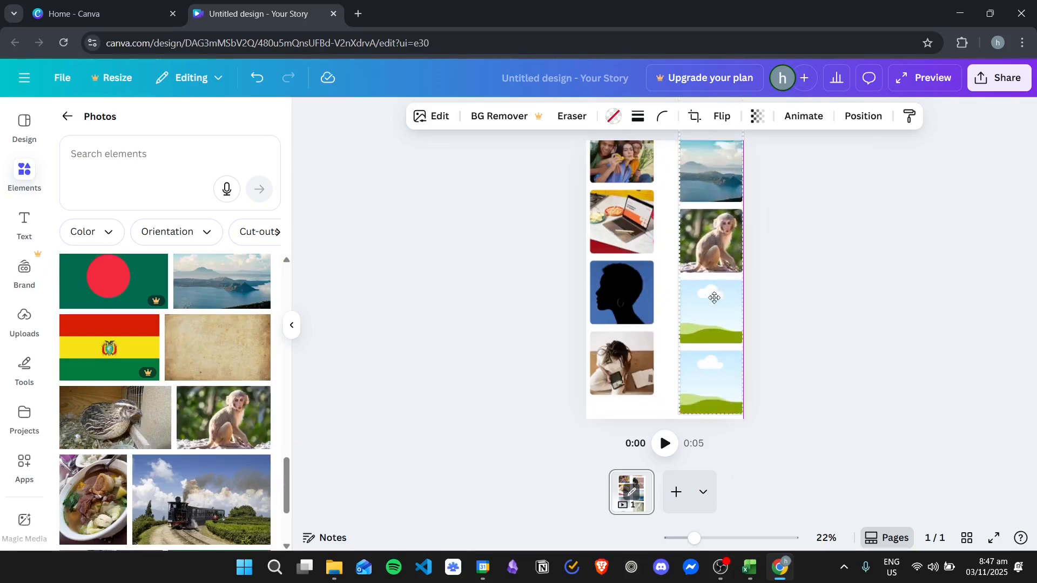
# - Fill the right column's last two frames with the steam train and tiramisu photos
pyautogui.scroll(-1, 205, 397)
pyautogui.moveTo(207, 421); pyautogui.dragTo(693, 290)
pyautogui.scroll(-4, 148, 421)
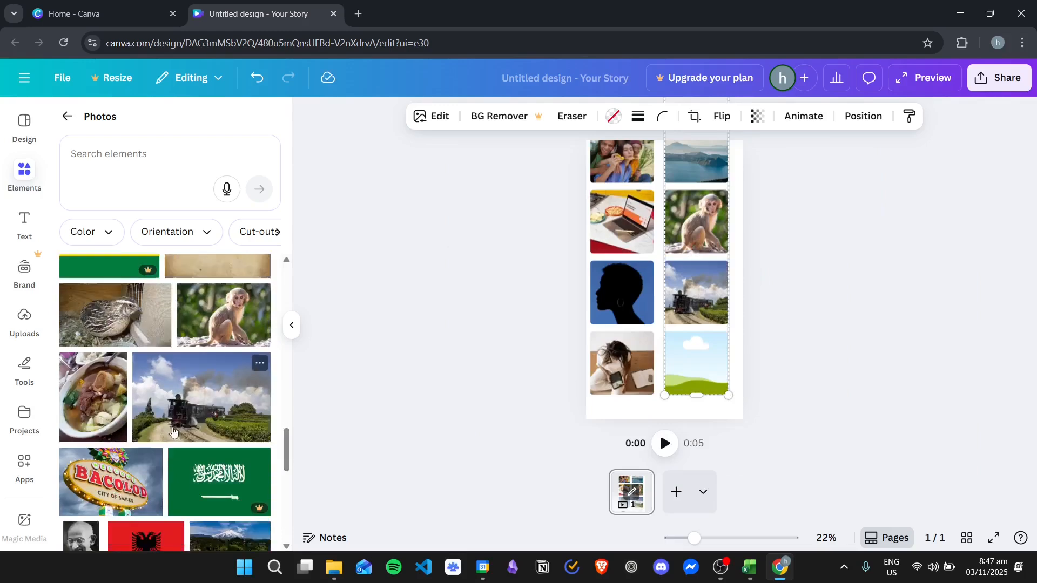
pyautogui.scroll(-3, 147, 421)
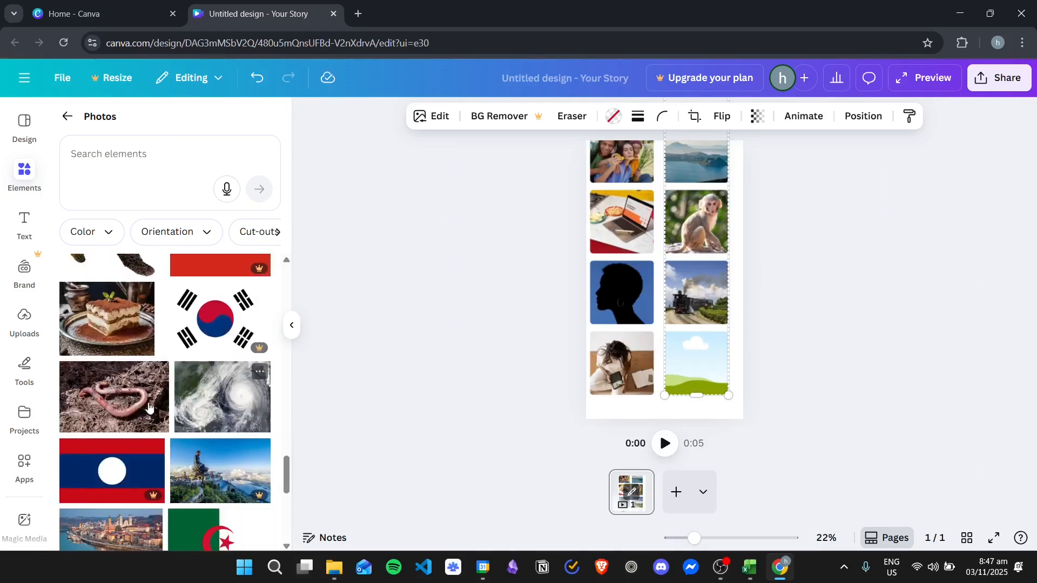
pyautogui.moveTo(108, 327); pyautogui.dragTo(697, 360)
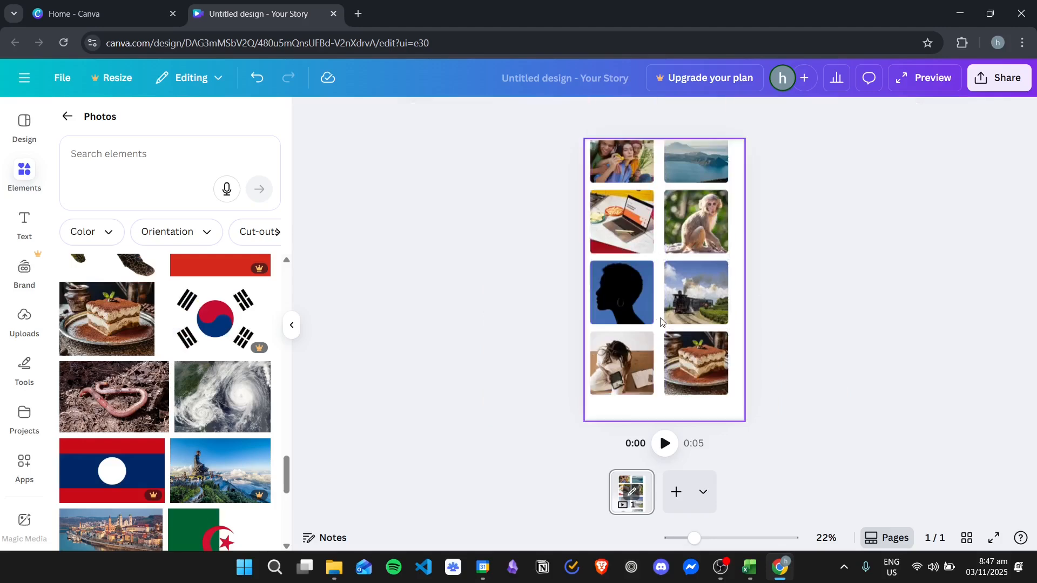
# - Lower both photo columns so they extend past the page's bottom edge, with the left column starting at its chess photo and the right one staggered
pyautogui.moveTo(631, 165); pyautogui.dragTo(634, 251)
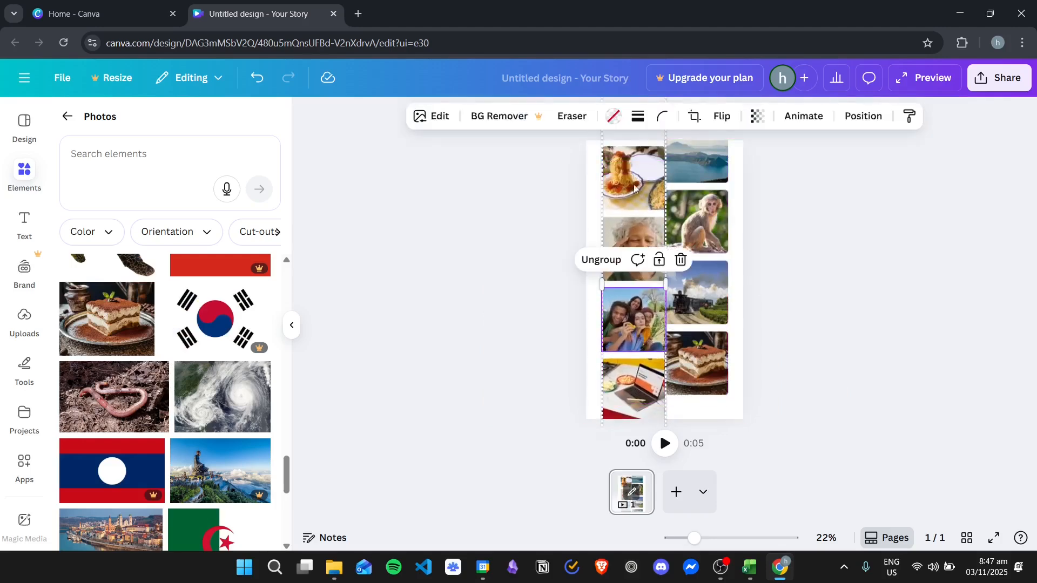
pyautogui.moveTo(634, 189); pyautogui.dragTo(633, 320)
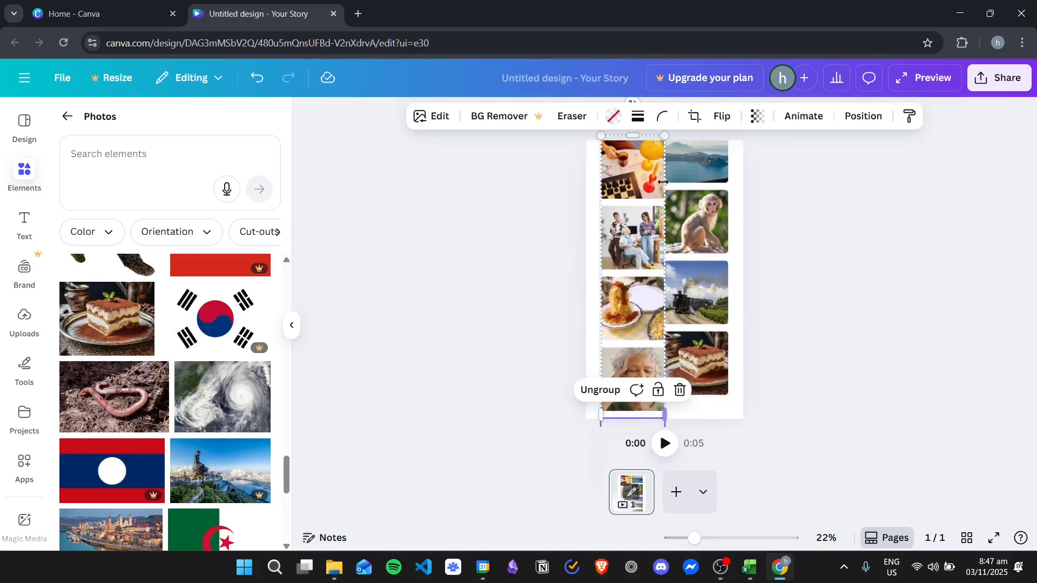
pyautogui.moveTo(631, 166)
pyautogui.mouseDown()
pyautogui.moveTo(624, 195)
pyautogui.moveTo(622, 162)
pyautogui.mouseUp()
pyautogui.moveTo(695, 165); pyautogui.dragTo(700, 199)
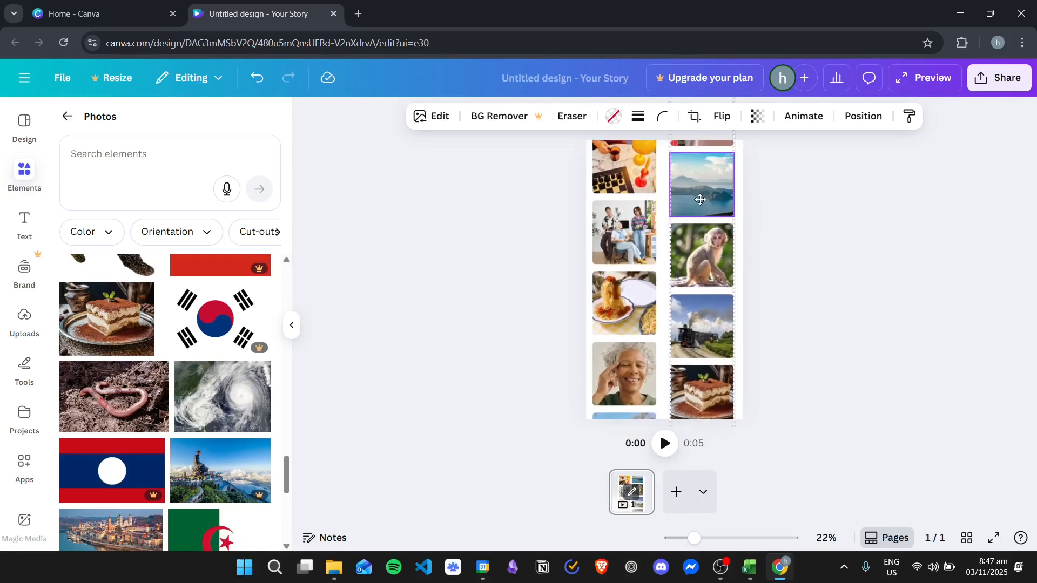
pyautogui.moveTo(700, 199); pyautogui.dragTo(701, 202)
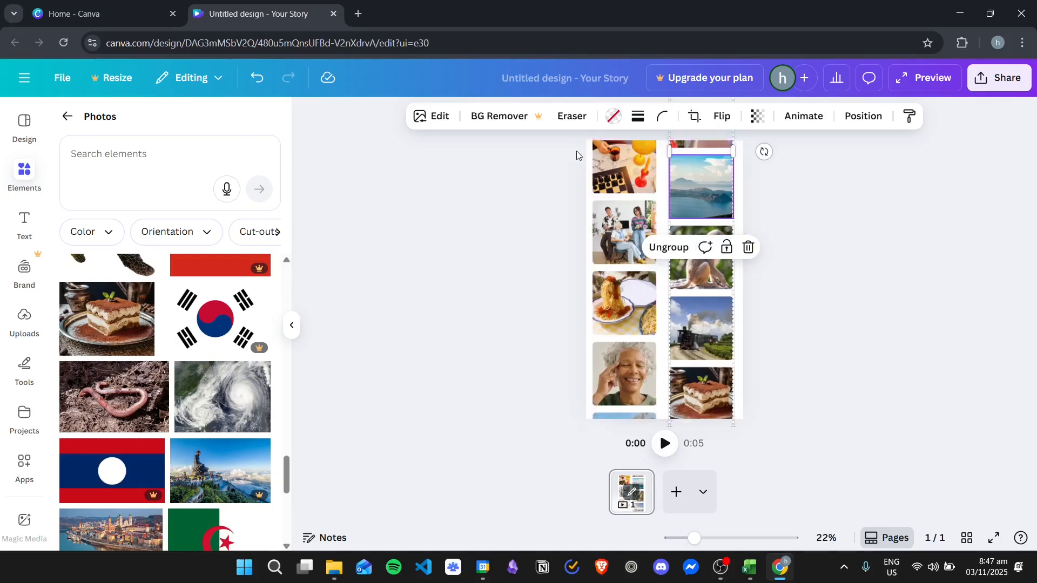
pyautogui.click(497, 195)
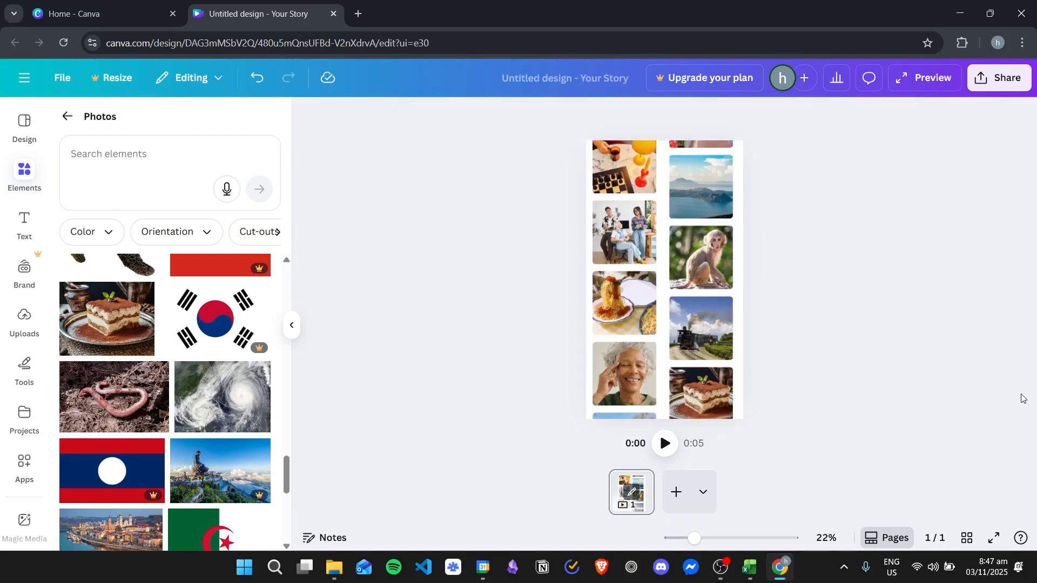
# - Set the page background color to black
pyautogui.click(664, 223)
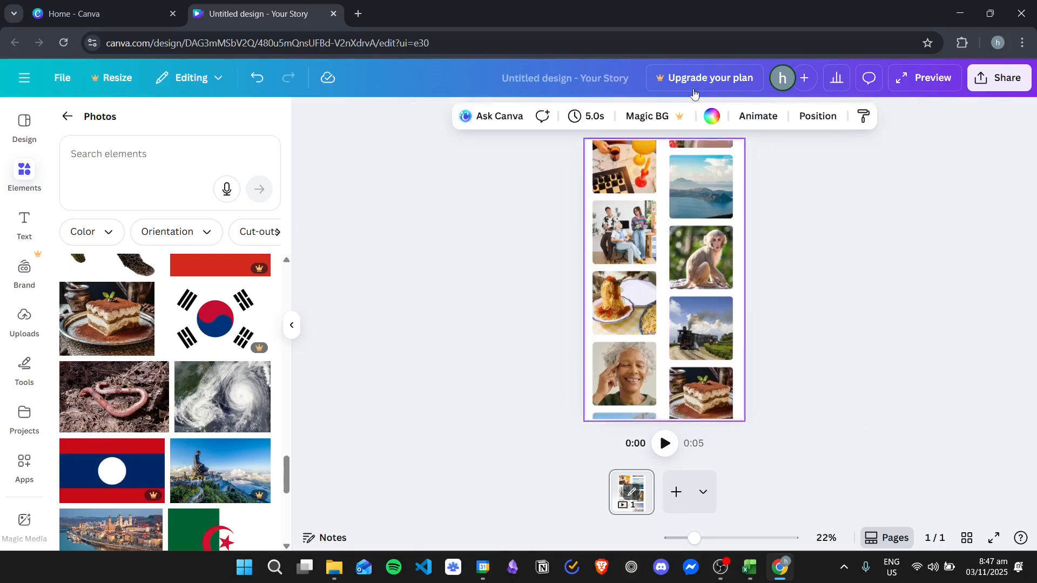
pyautogui.click(712, 115)
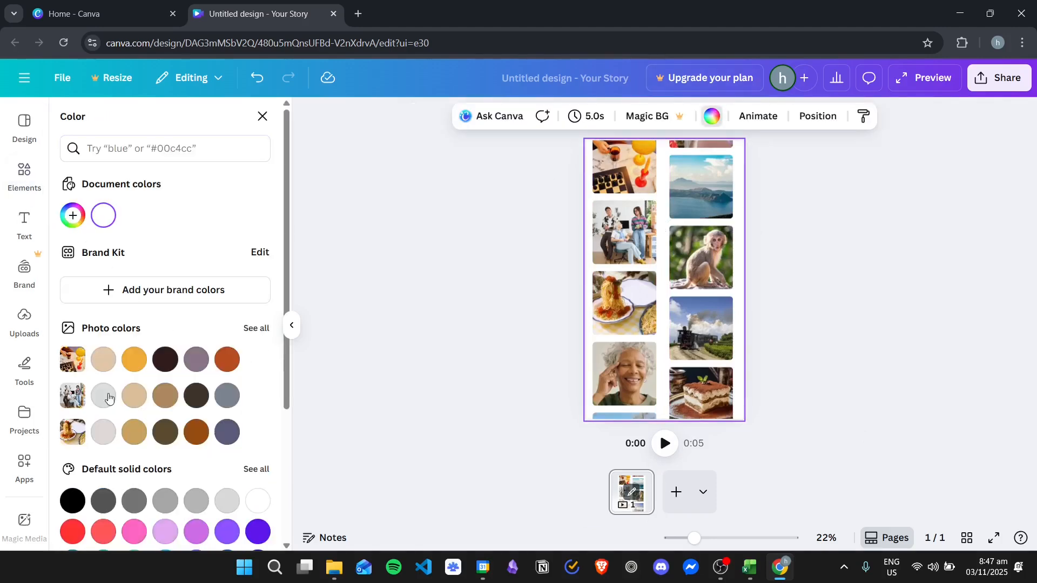
pyautogui.click(74, 502)
pyautogui.click(439, 225)
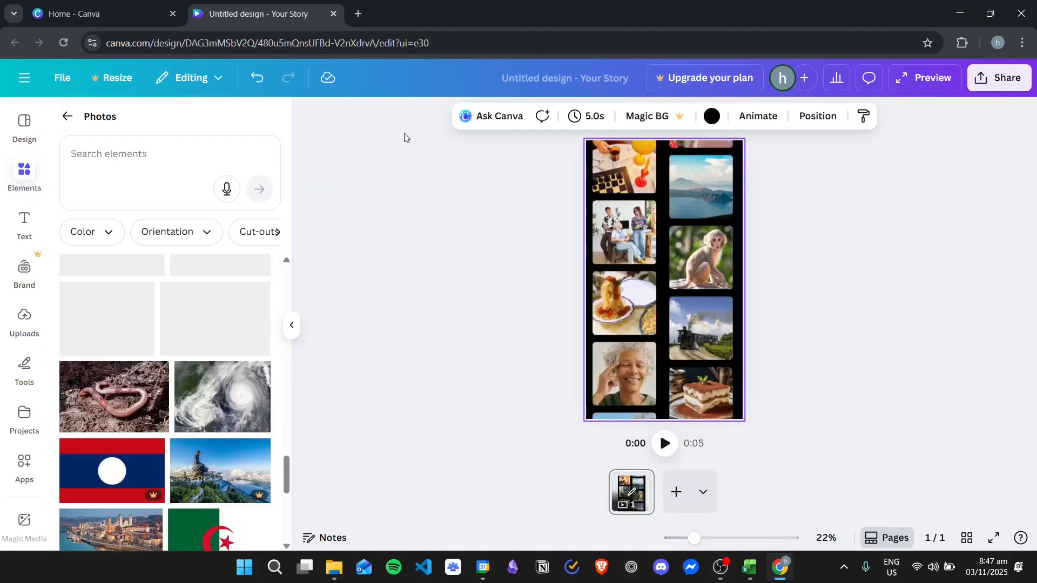
pyautogui.click(493, 187)
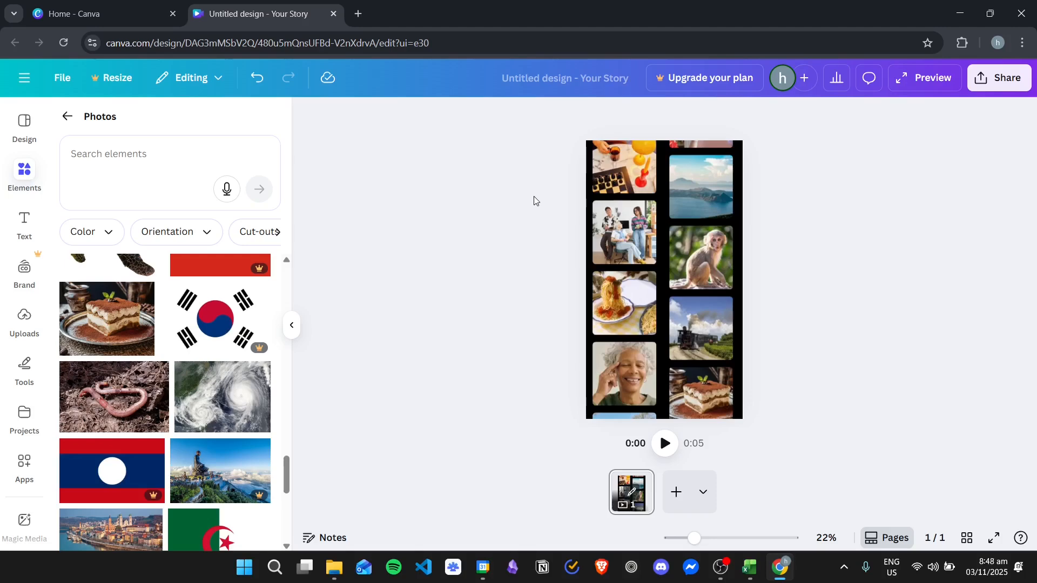
# - Select the left column's group among the layers and create a custom animation that moves it straight upward
pyautogui.hotkey('alt', '1')
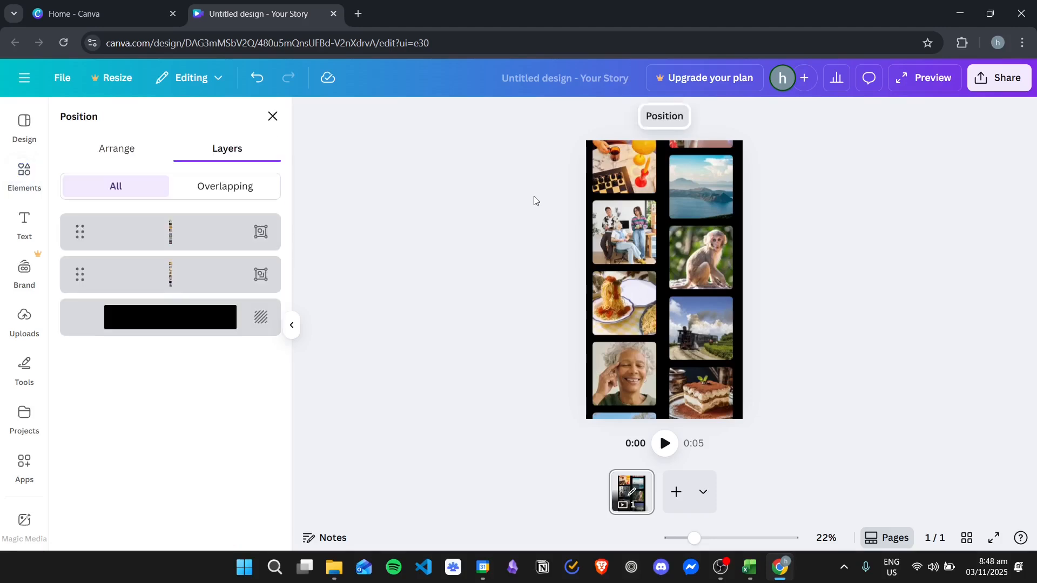
pyautogui.click(187, 278)
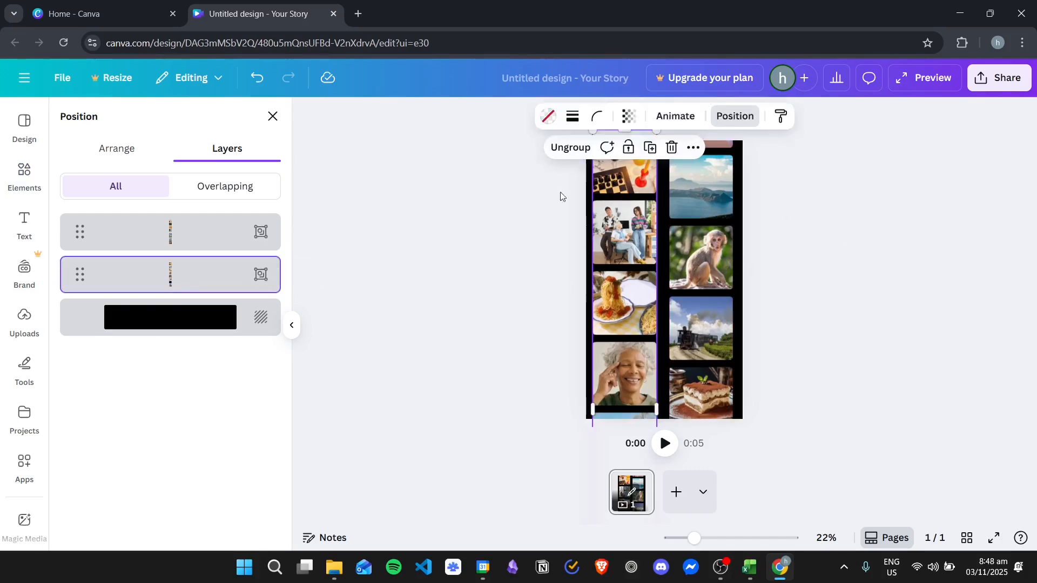
pyautogui.click(676, 117)
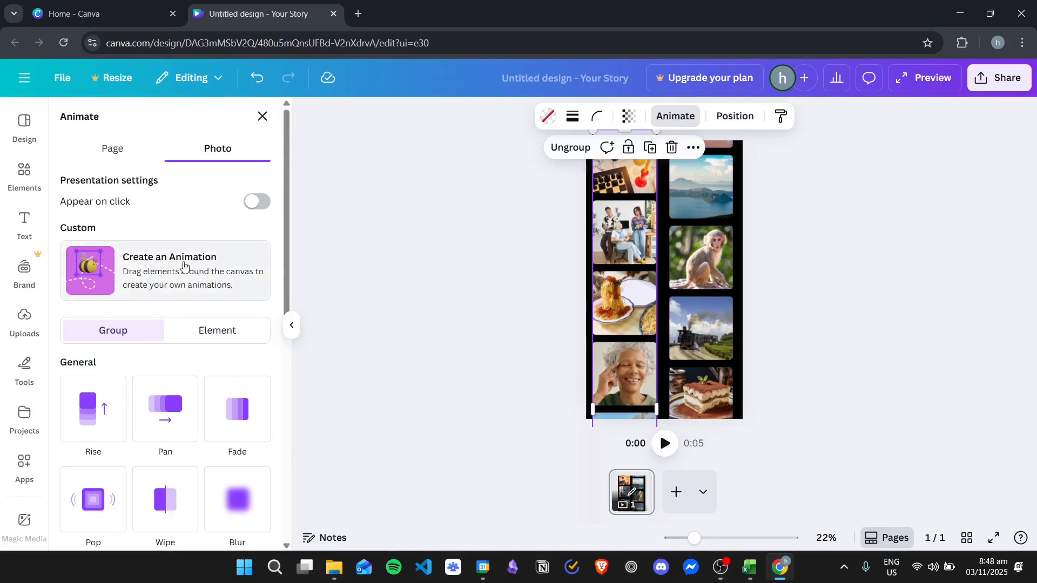
pyautogui.click(138, 274)
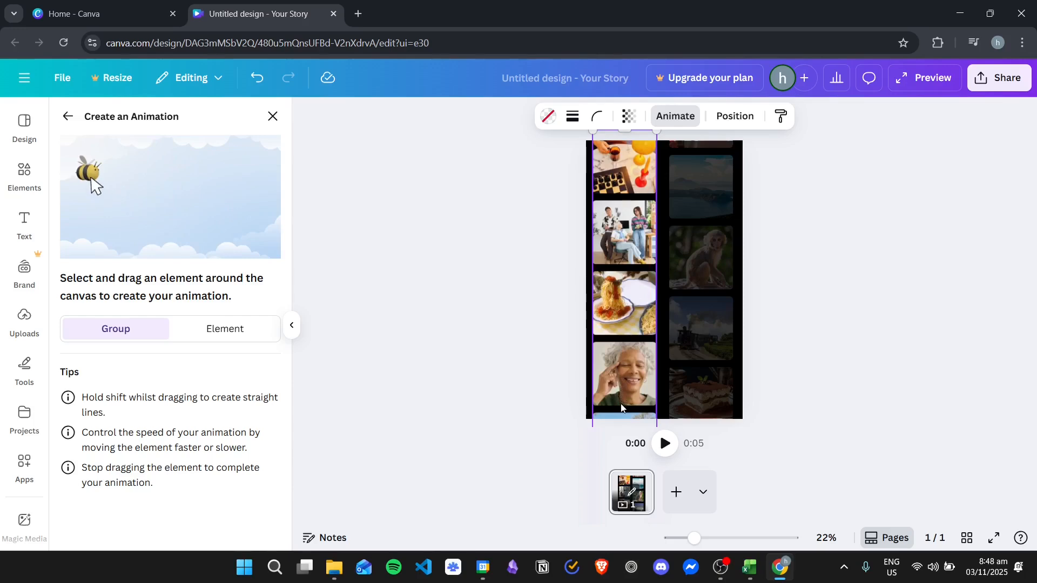
pyautogui.moveTo(621, 406)
pyautogui.mouseDown()
pyautogui.moveTo(629, 127)
pyautogui.moveTo(623, 135)
pyautogui.mouseUp()
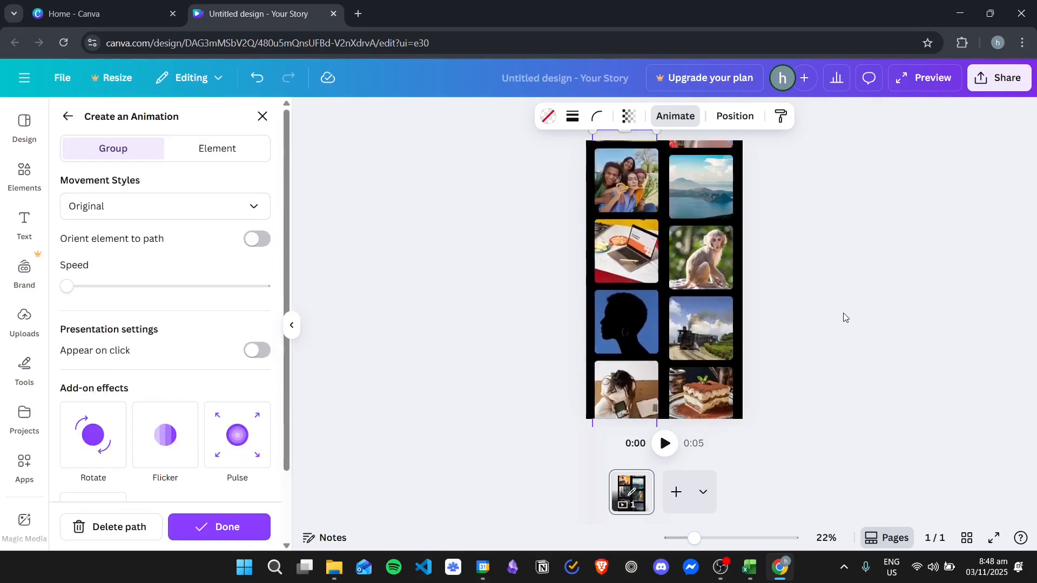
pyautogui.click(890, 274)
# - Try a custom downward animation path on the spaghetti photo alone, and delete that path
pyautogui.click(629, 279)
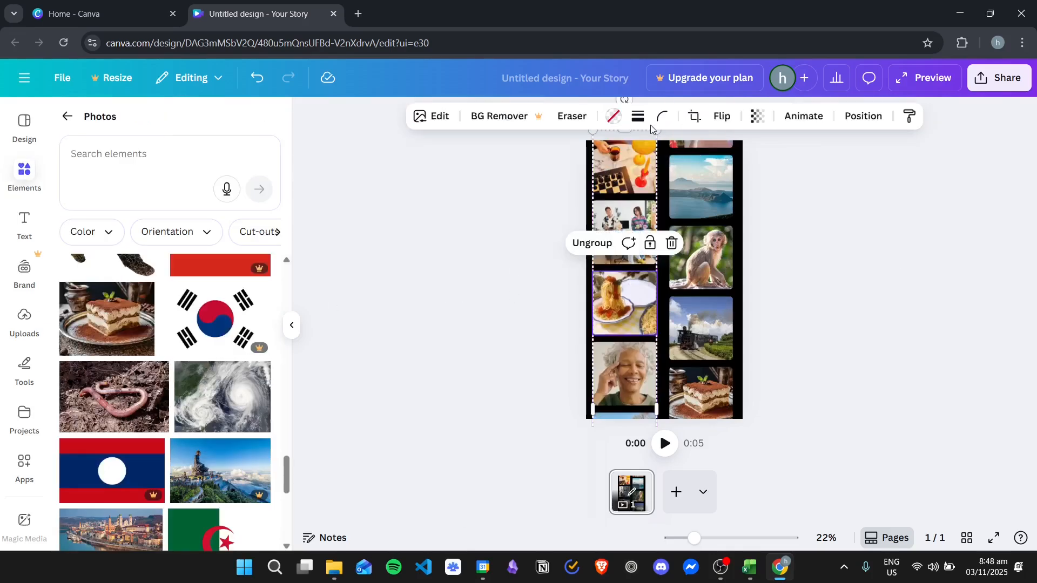
pyautogui.click(818, 115)
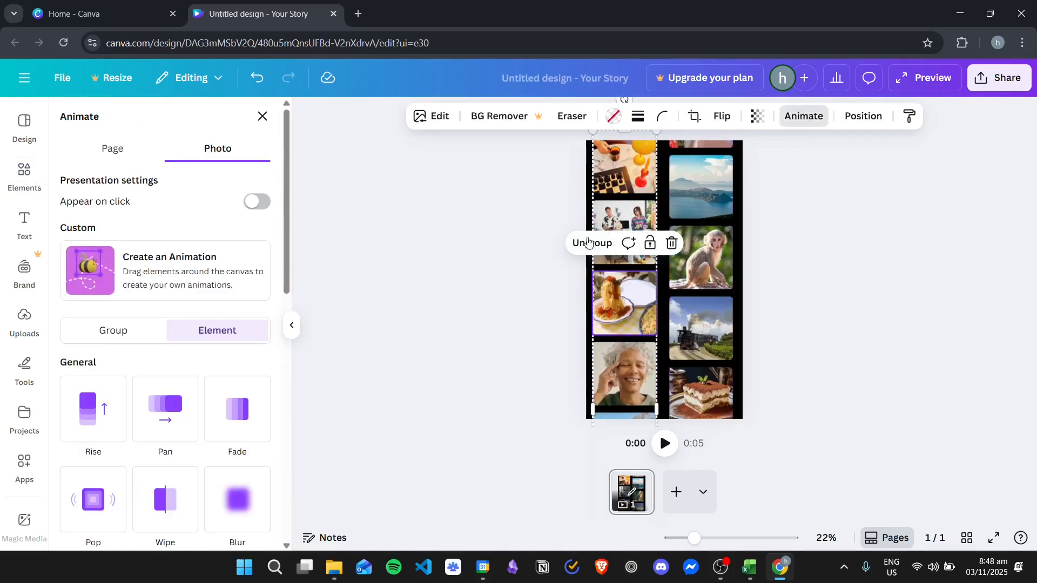
pyautogui.click(73, 247)
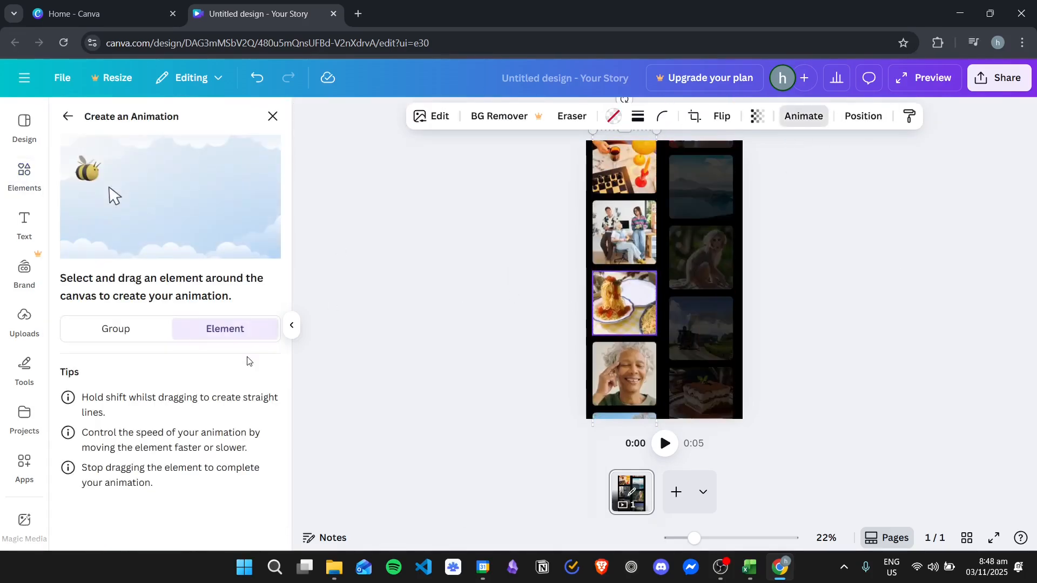
pyautogui.moveTo(625, 302); pyautogui.dragTo(627, 379)
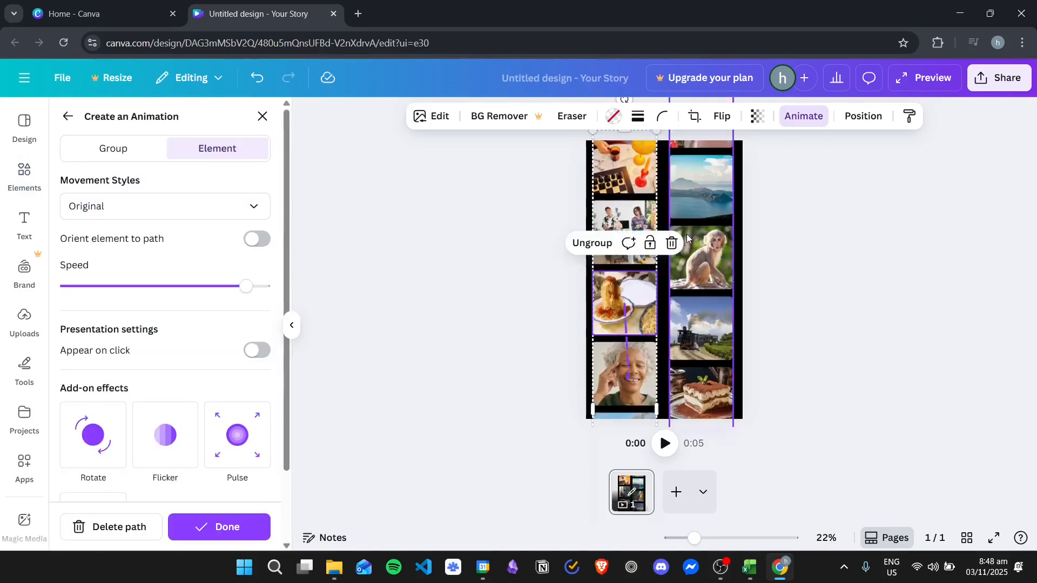
pyautogui.click(811, 119)
pyautogui.click(811, 119)
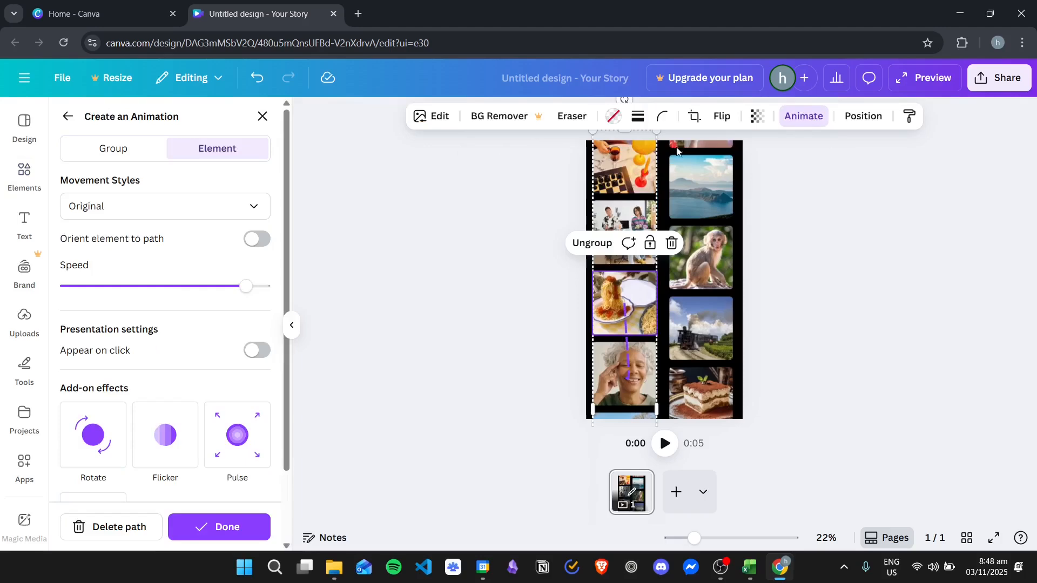
pyautogui.click(130, 527)
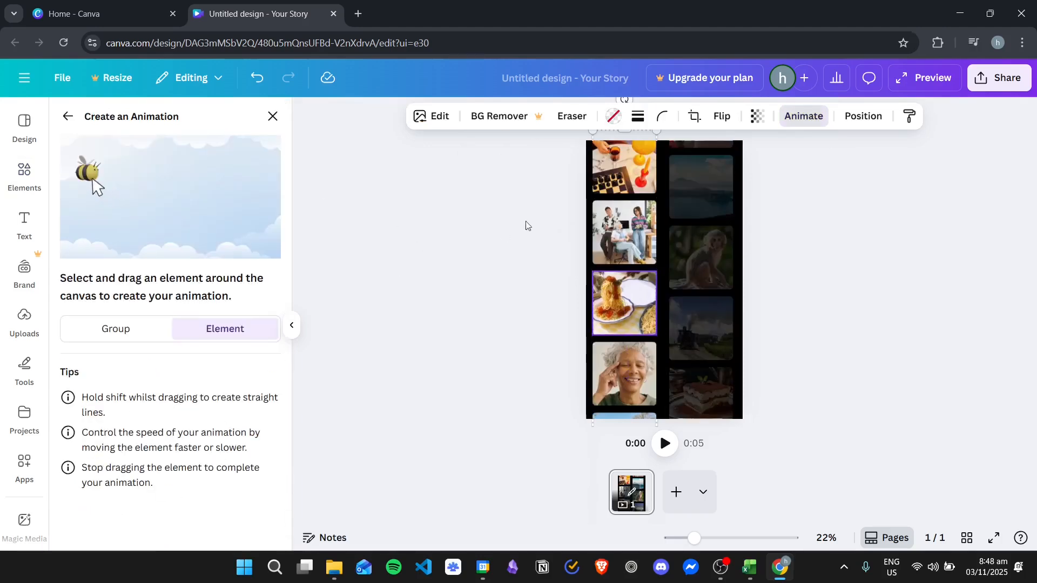
# - Exit the single-photo animation, select the left photo column's group, and nudge it slightly downward
pyautogui.press('Escape')
pyautogui.click(615, 209)
pyautogui.click(644, 197)
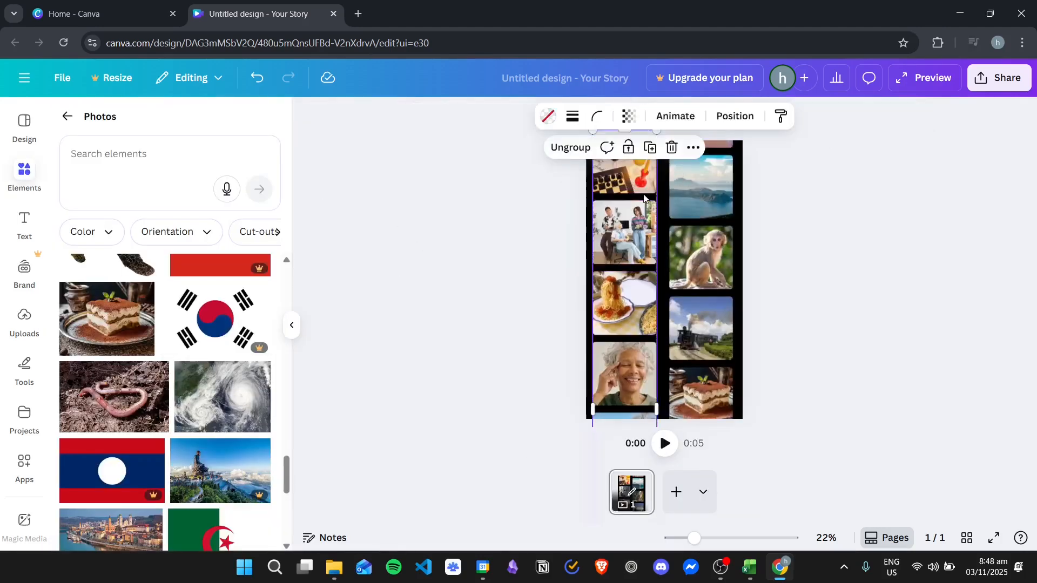
pyautogui.moveTo(630, 182)
pyautogui.mouseDown()
pyautogui.moveTo(624, 278)
pyautogui.moveTo(640, 200)
pyautogui.moveTo(630, 187)
pyautogui.mouseUp()
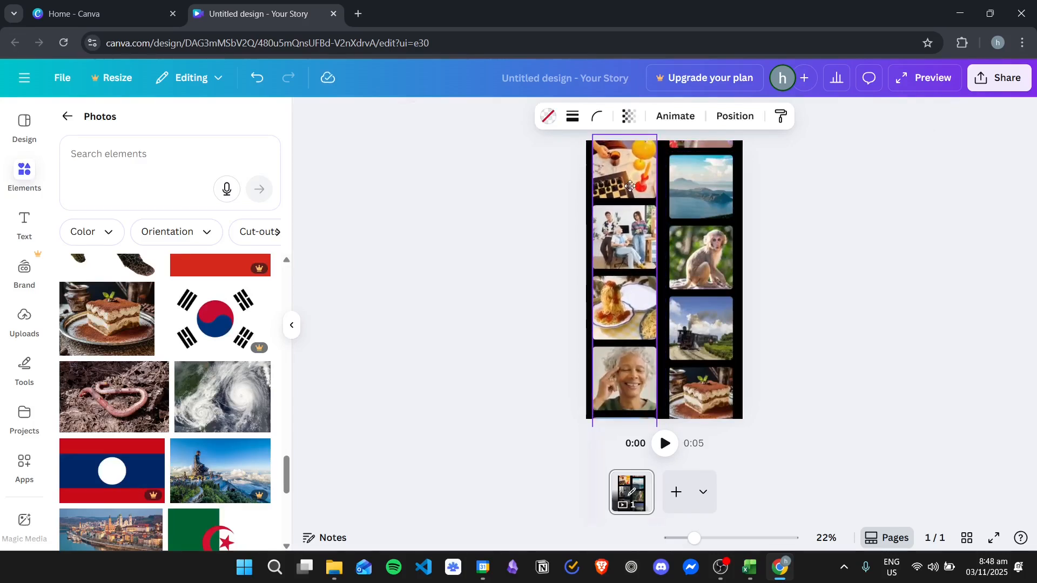
# - Try replacing the left column's animation path with a new straight upward one using the Steady movement style
pyautogui.click(676, 116)
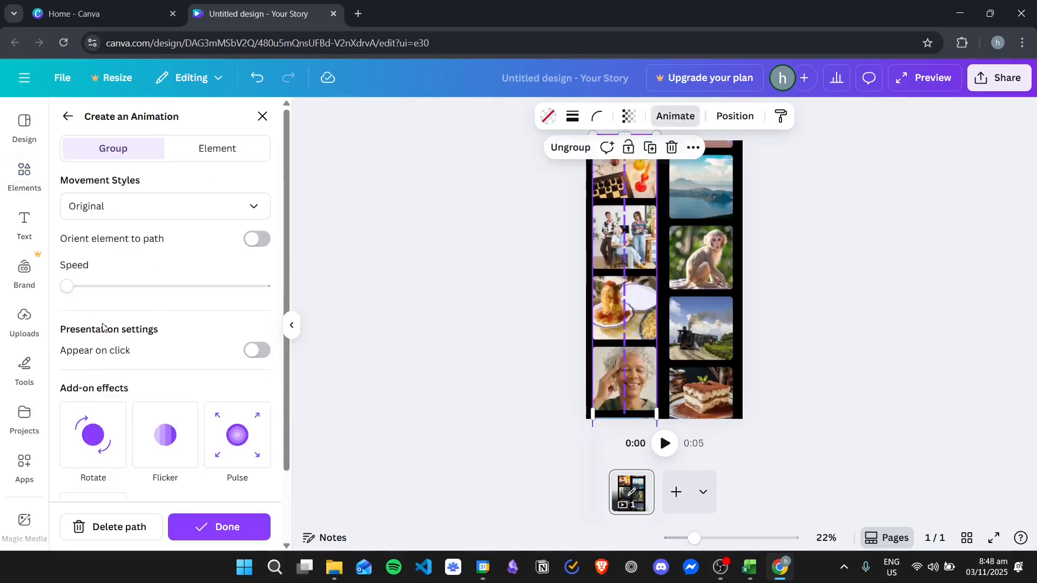
pyautogui.click(108, 527)
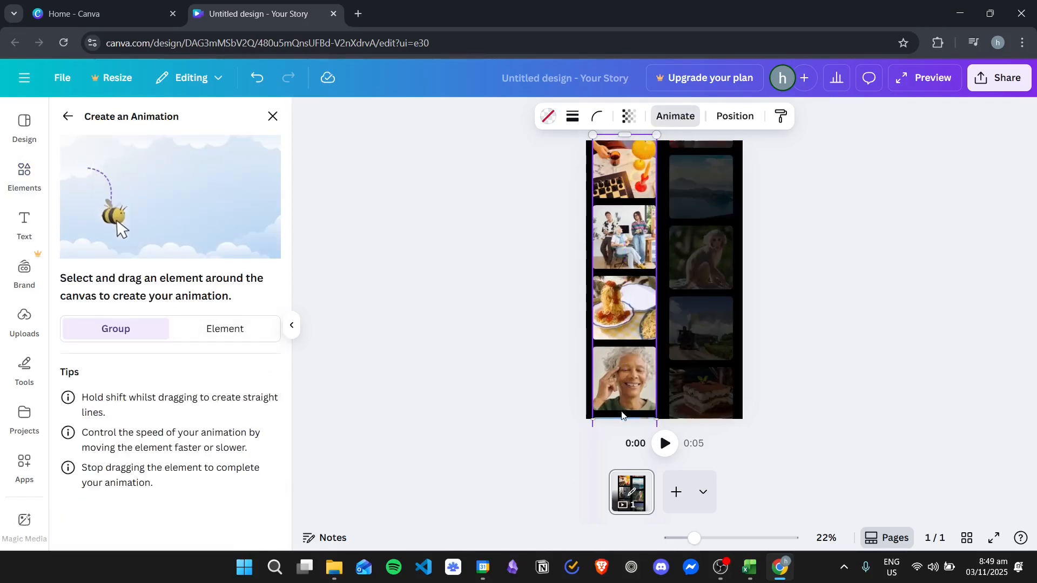
pyautogui.moveTo(623, 414)
pyautogui.mouseDown()
pyautogui.moveTo(622, 122)
pyautogui.moveTo(628, 148)
pyautogui.mouseUp()
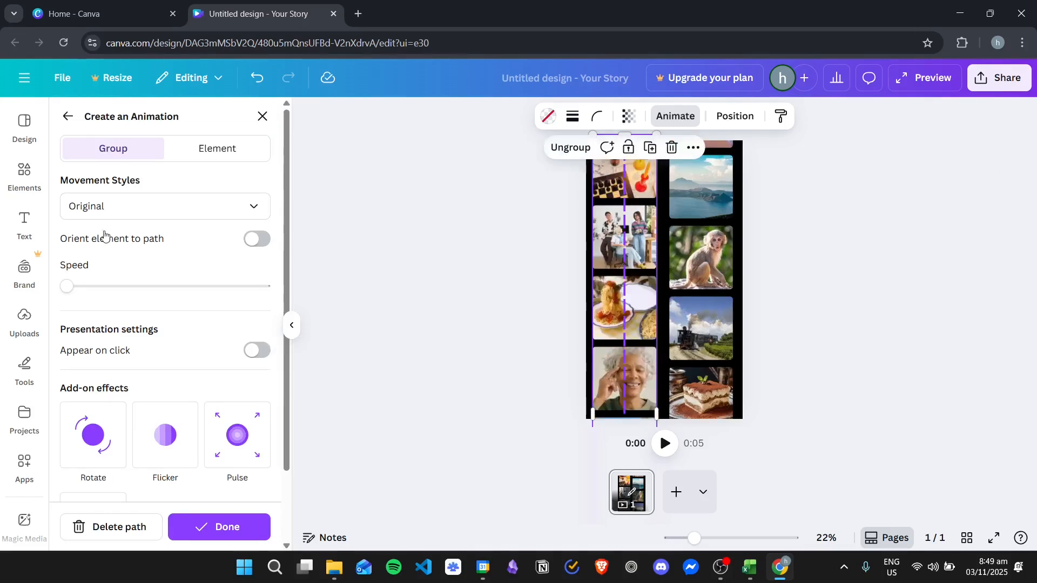
pyautogui.click(173, 210)
pyautogui.click(112, 297)
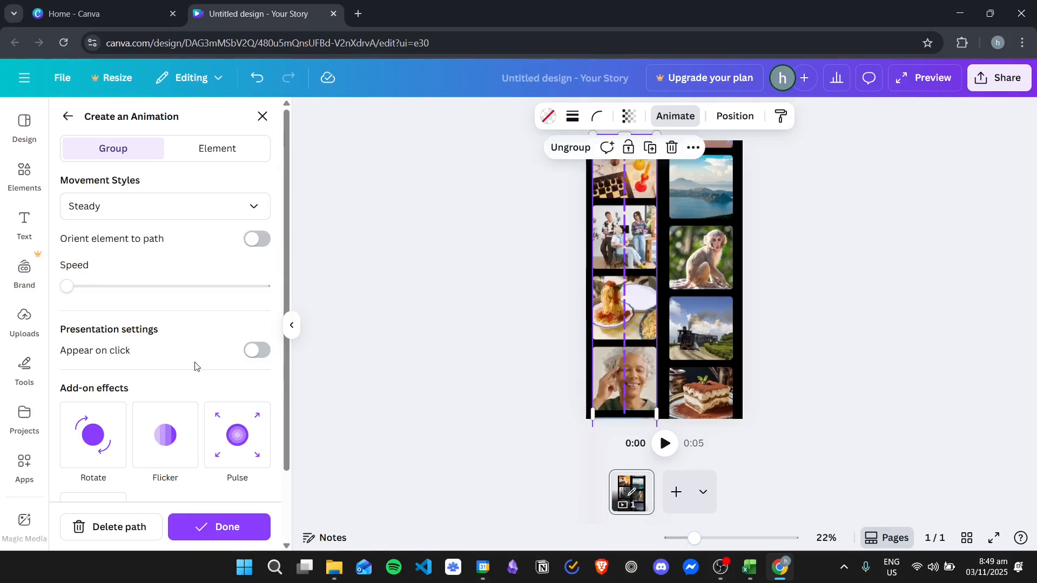
# - Delete the left column's path, redraw it straight upward past the page's top, and set its movement style to Steady
pyautogui.click(122, 529)
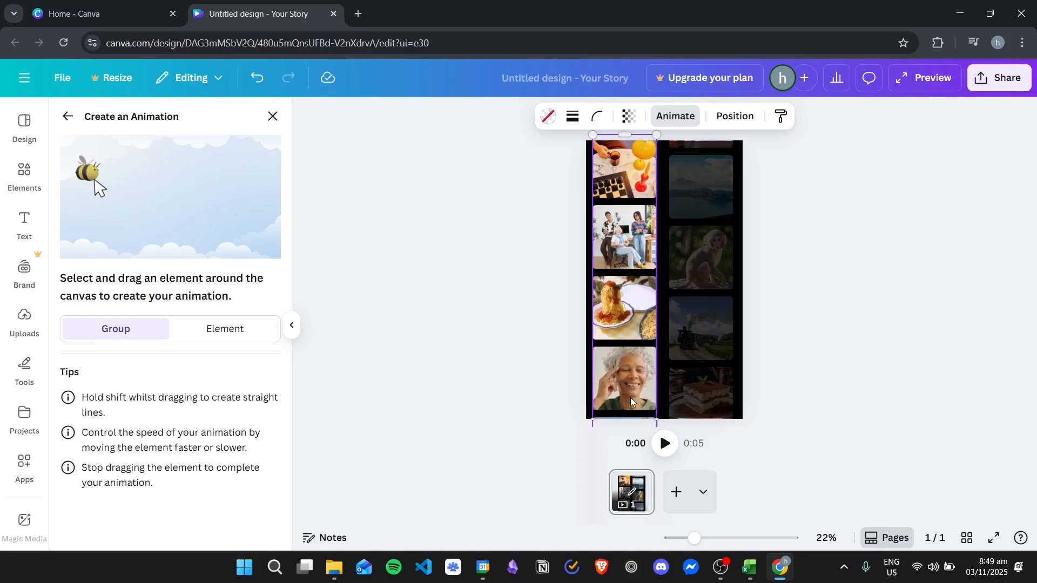
pyautogui.moveTo(633, 393); pyautogui.dragTo(629, 121)
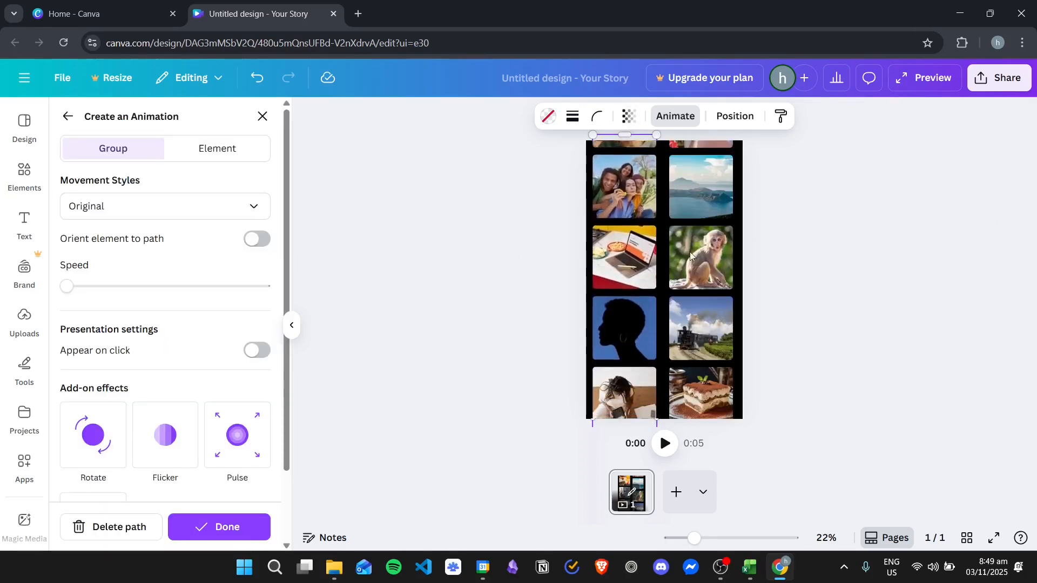
pyautogui.click(143, 208)
pyautogui.click(118, 299)
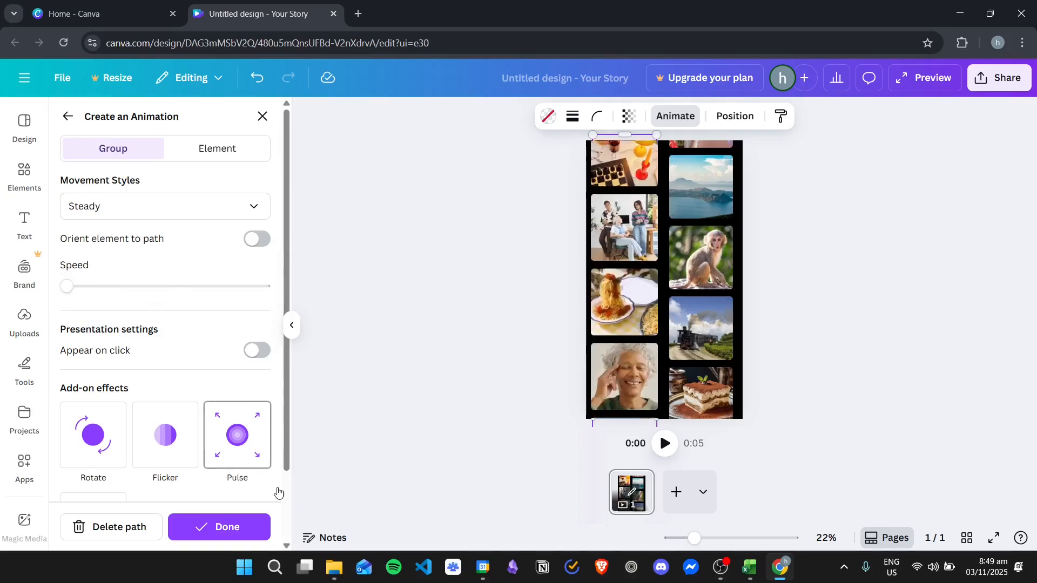
# - Set the left column's animation speed slightly above the minimum and finish its custom animation
pyautogui.click(99, 287)
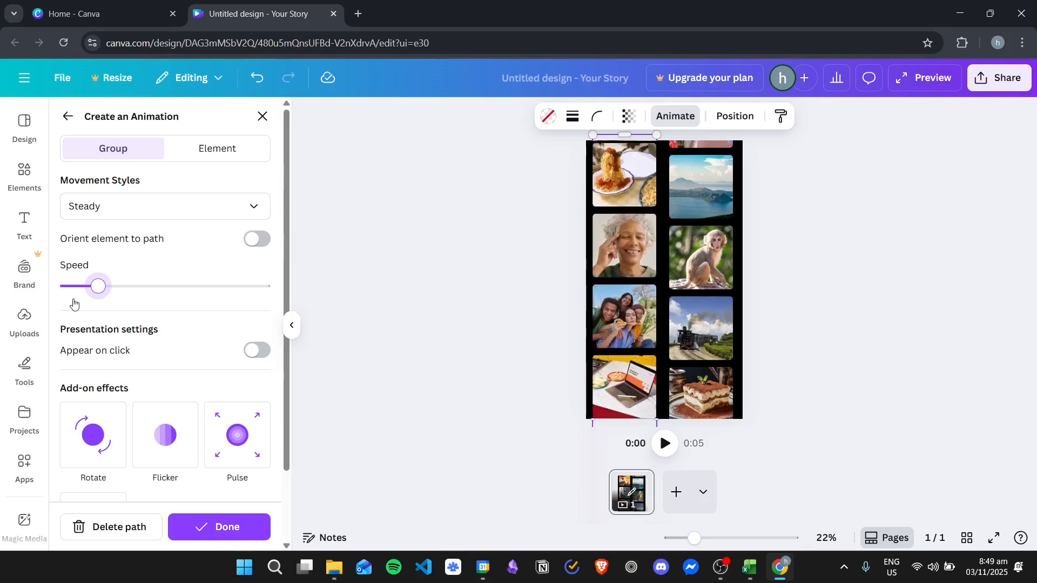
pyautogui.moveTo(98, 287); pyautogui.dragTo(79, 287)
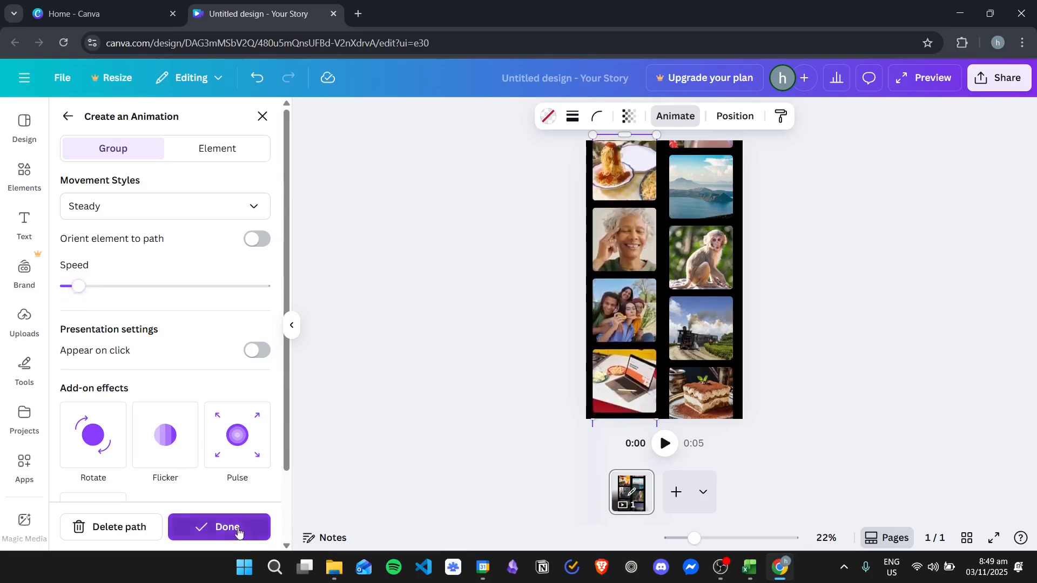
pyautogui.click(261, 531)
# - Select the right column's group and create a custom animation moving it straight downward, deleting the first path and redrawing it
pyautogui.click(729, 286)
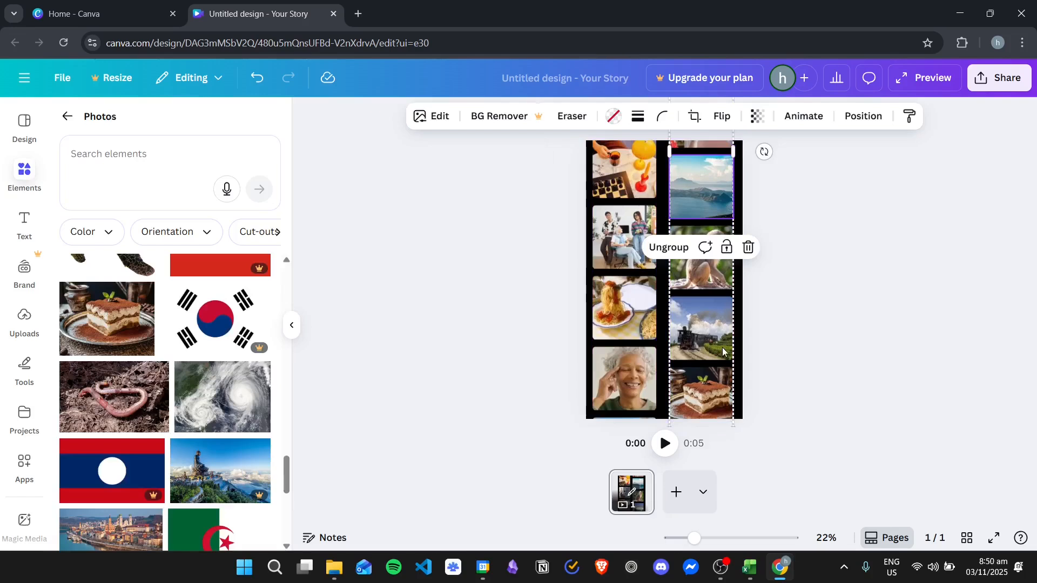
pyautogui.click(714, 293)
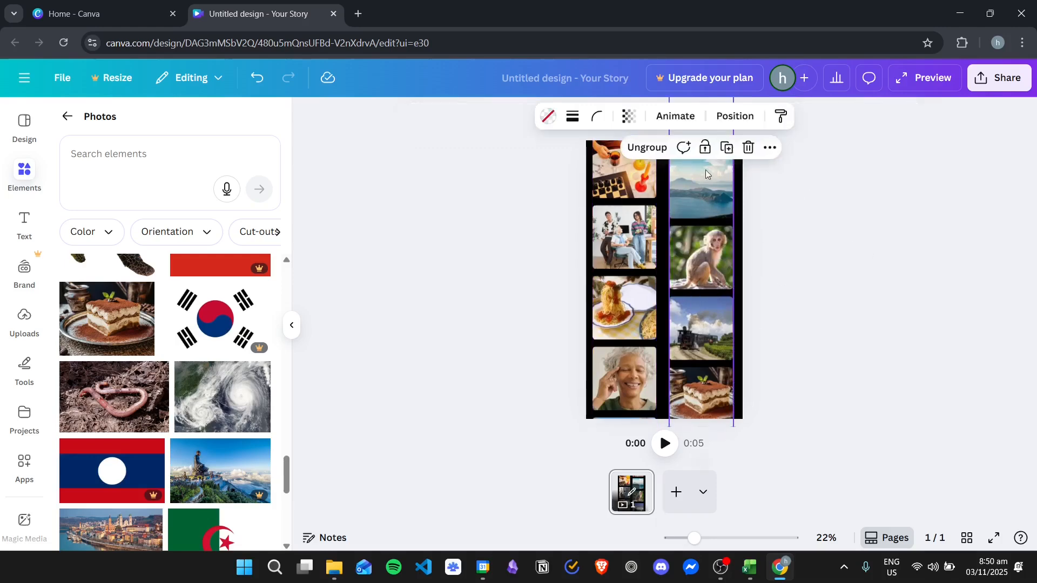
pyautogui.click(675, 116)
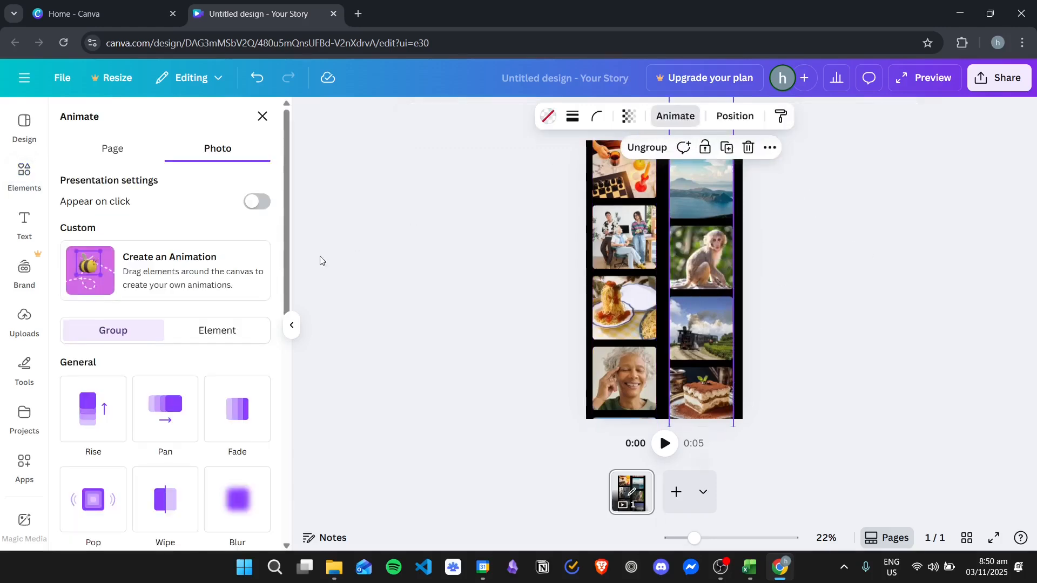
pyautogui.click(161, 275)
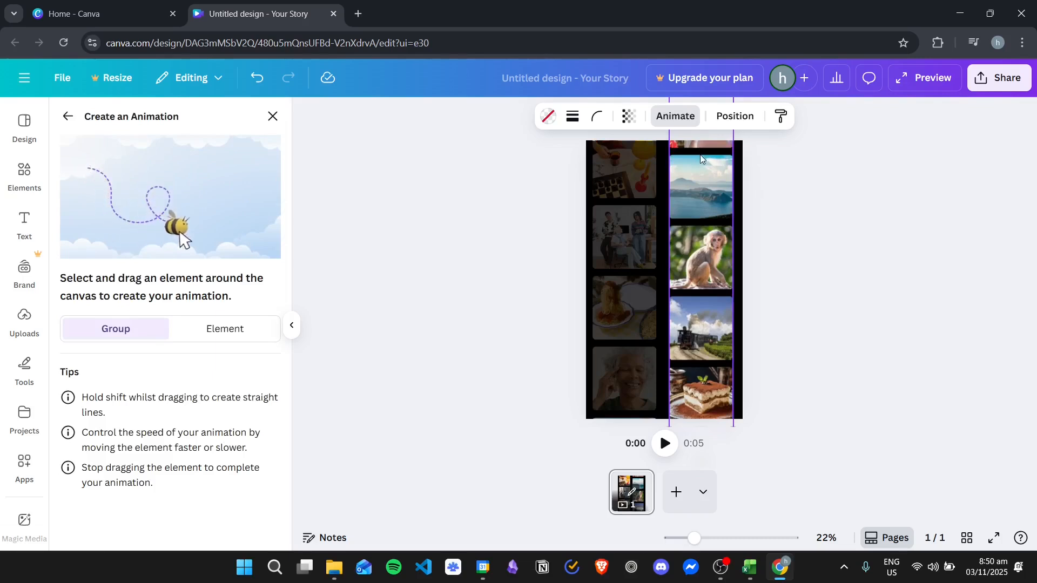
pyautogui.moveTo(696, 165)
pyautogui.mouseDown()
pyautogui.moveTo(686, 341)
pyautogui.moveTo(698, 466)
pyautogui.mouseUp()
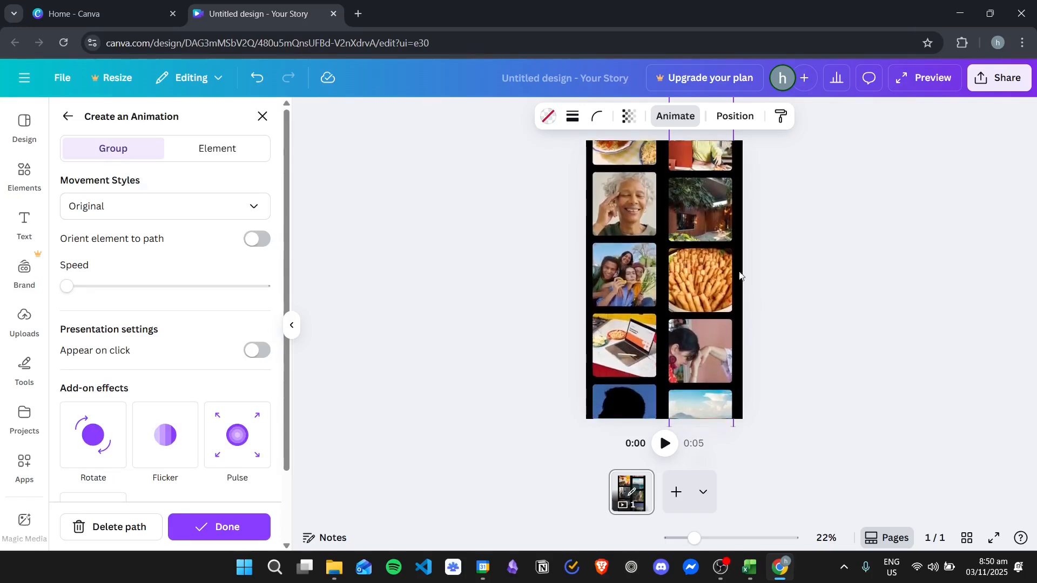
pyautogui.click(713, 214)
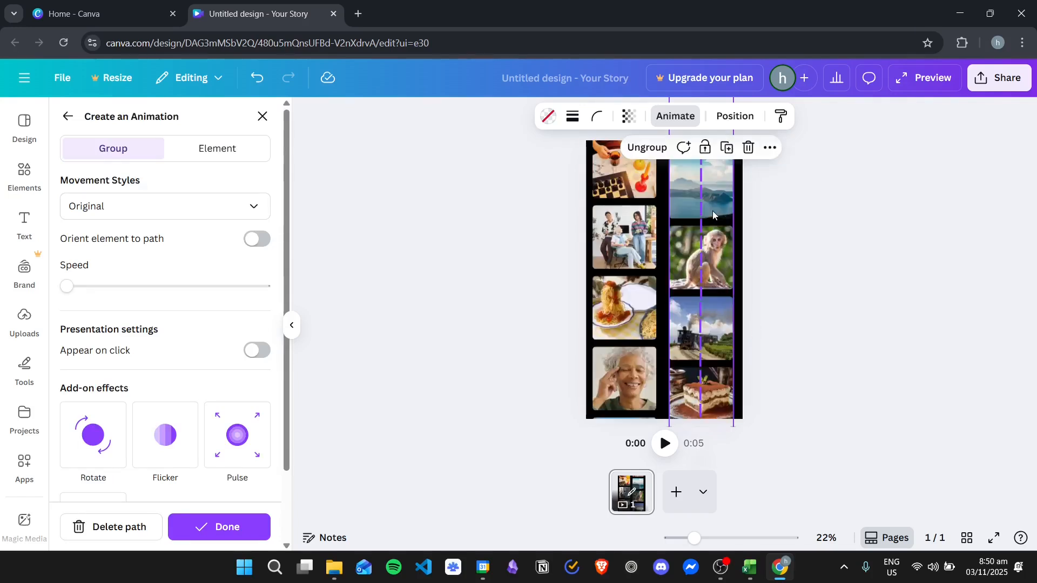
pyautogui.click(142, 528)
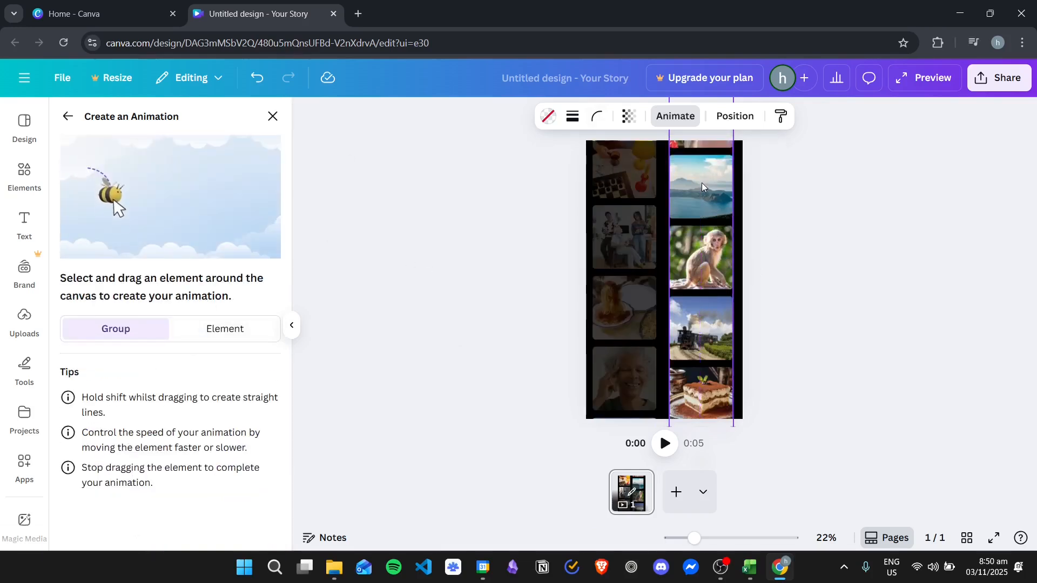
pyautogui.moveTo(701, 183); pyautogui.dragTo(700, 440)
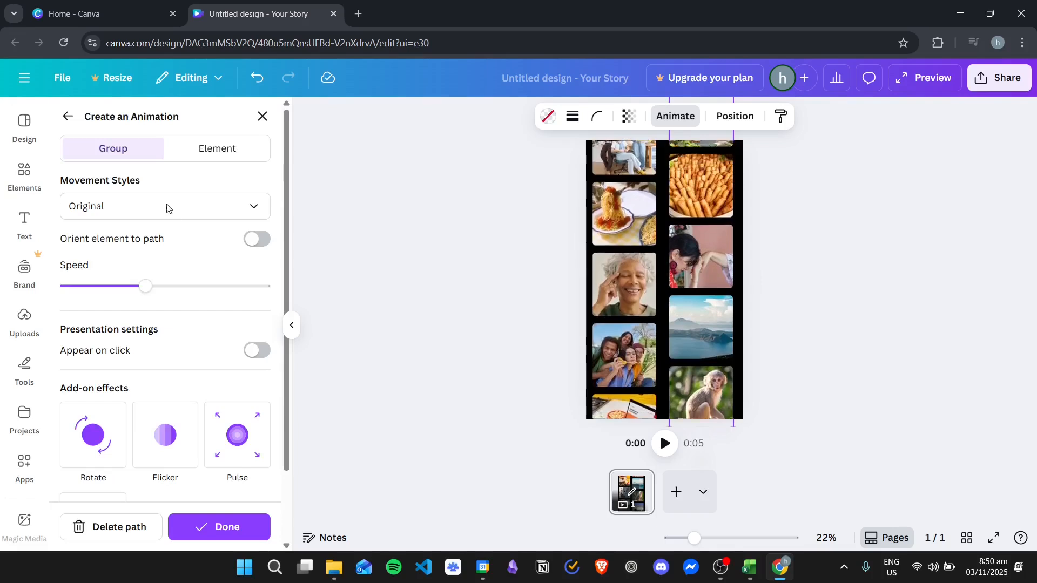
# - Set the right column's movement style to Steady and reduce its animation speed to roughly one-fifth of the range
pyautogui.click(188, 214)
pyautogui.click(136, 301)
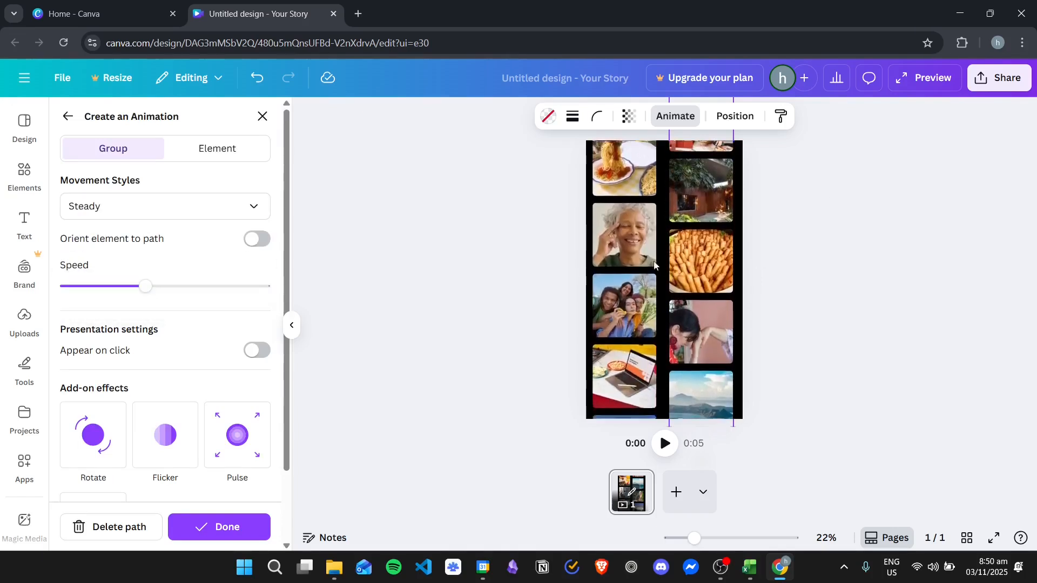
pyautogui.click(644, 269)
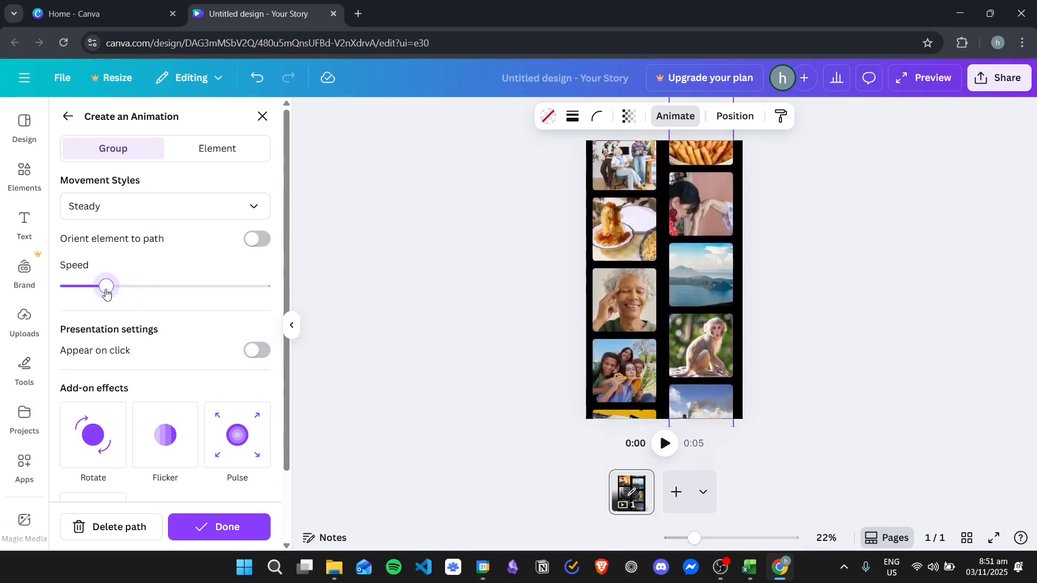
pyautogui.moveTo(106, 293); pyautogui.dragTo(99, 294)
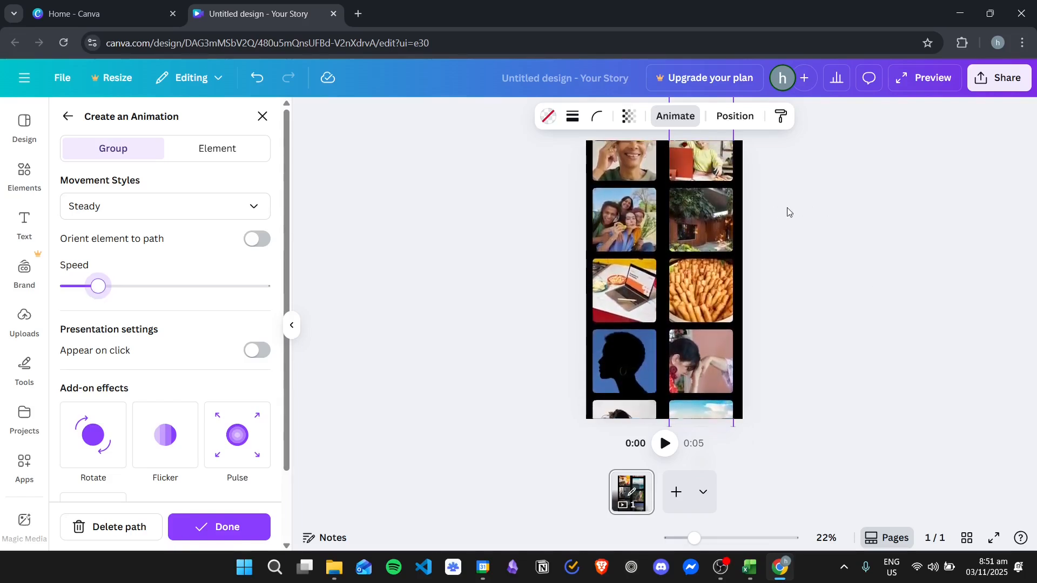
pyautogui.click(846, 202)
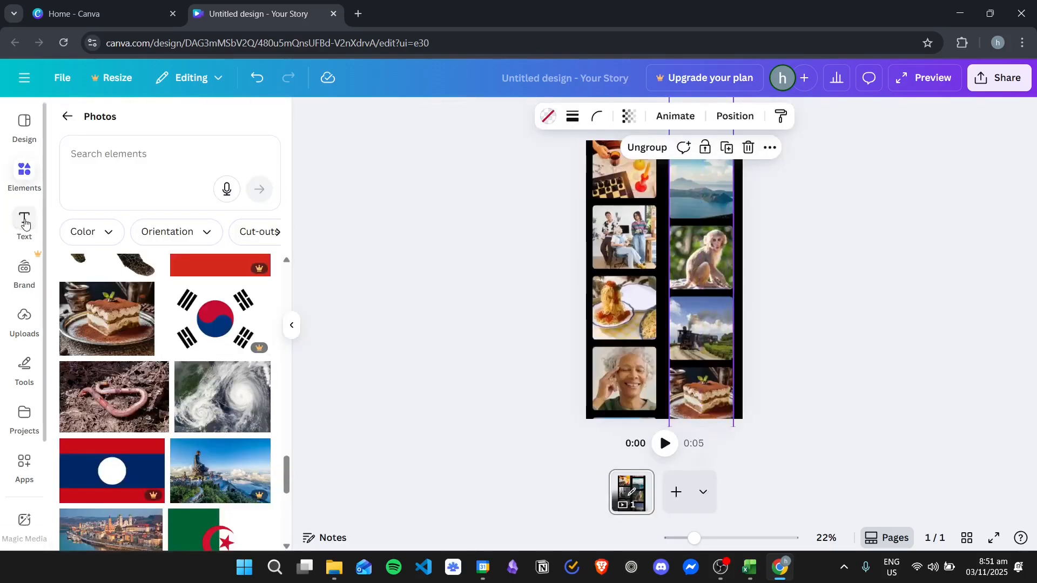
pyautogui.click(24, 223)
pyautogui.click(24, 174)
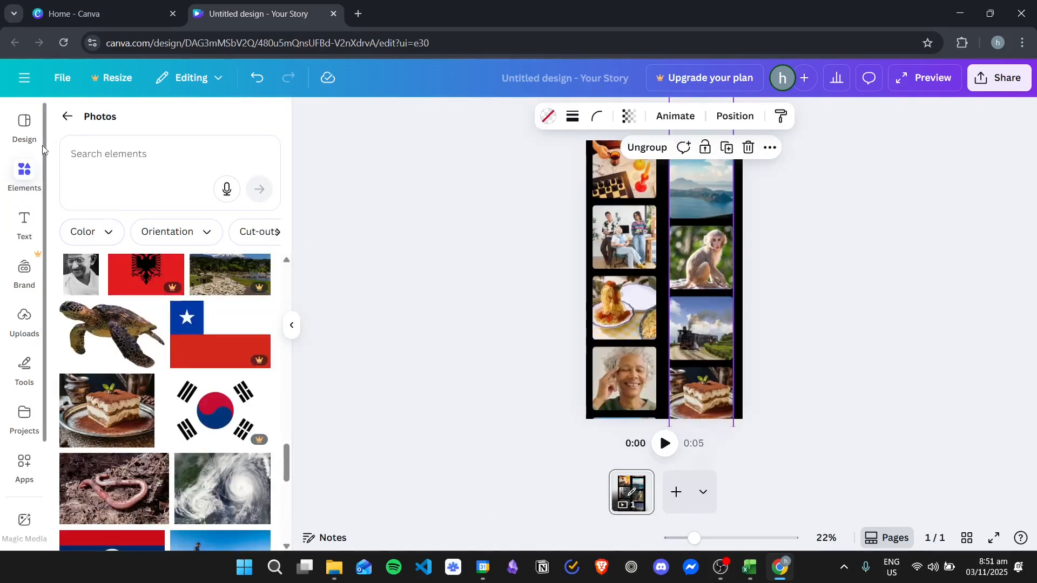
pyautogui.click(18, 131)
pyautogui.click(25, 172)
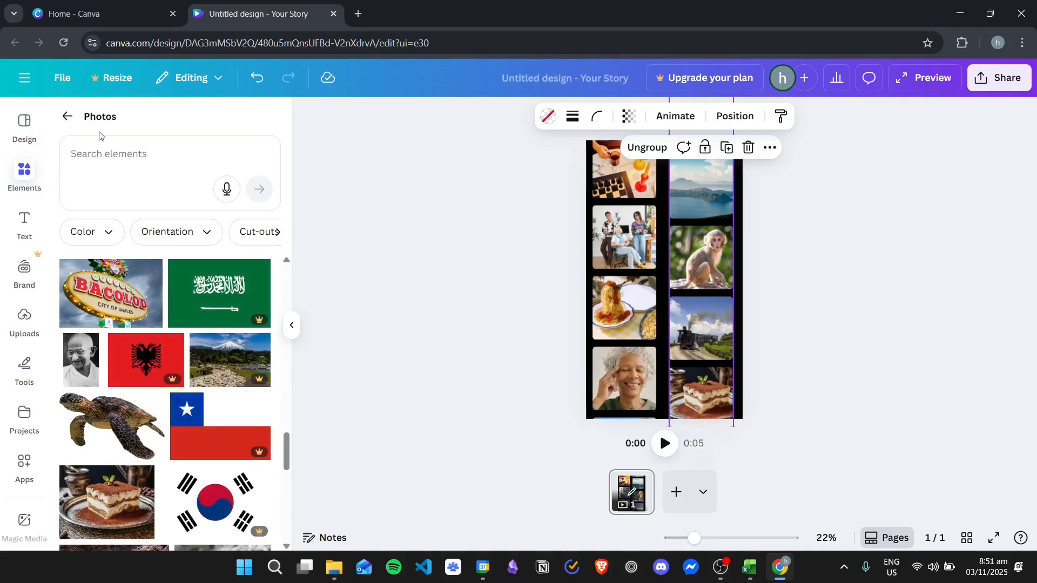
# - Search the elements for "square" and place the rounded square shape between the two photo columns
pyautogui.click(67, 116)
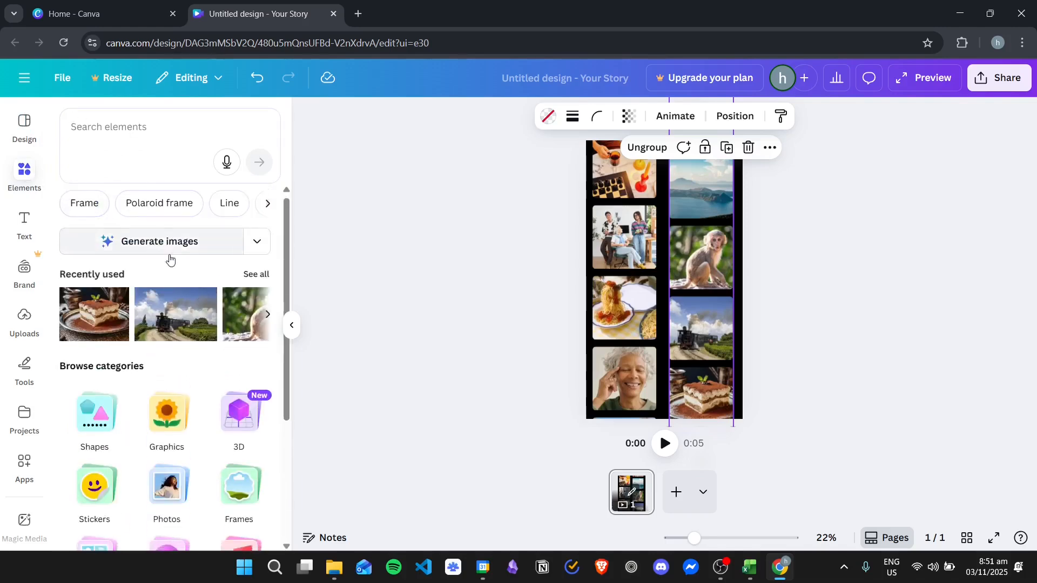
pyautogui.scroll(-3, 169, 259)
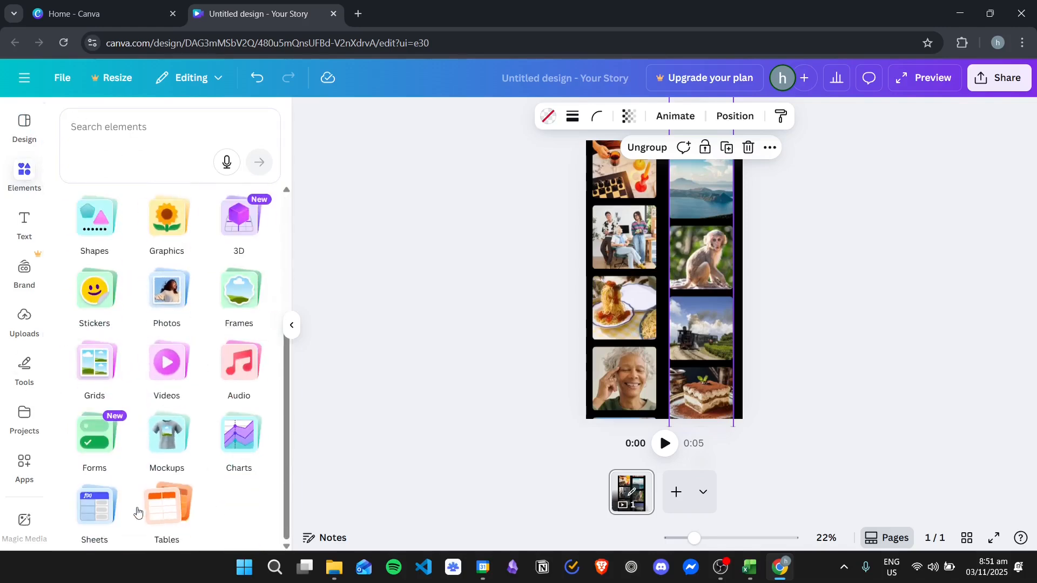
pyautogui.scroll(3, 265, 296)
pyautogui.click(168, 122)
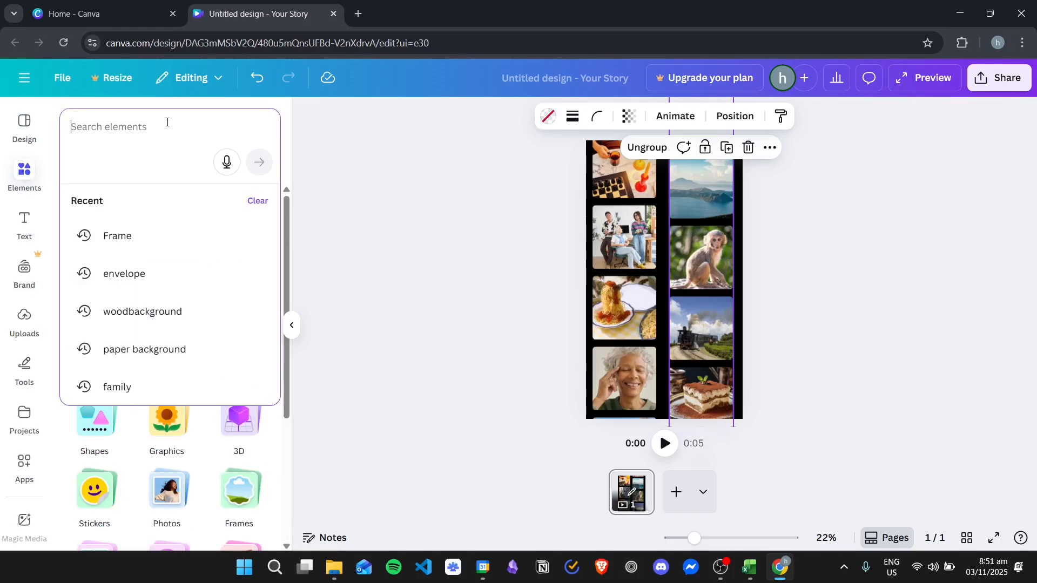
pyautogui.write('square')
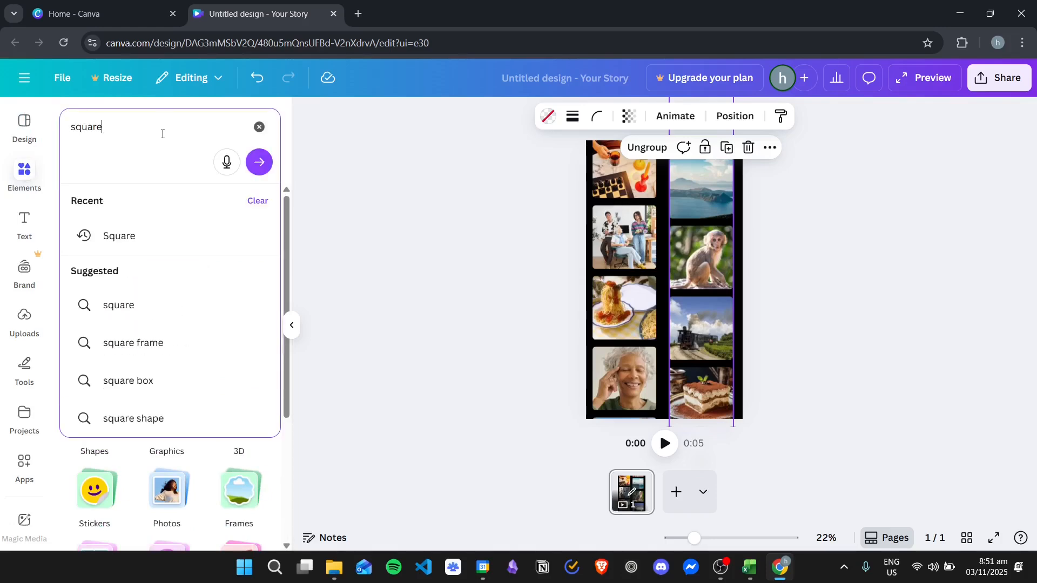
pyautogui.press('Return')
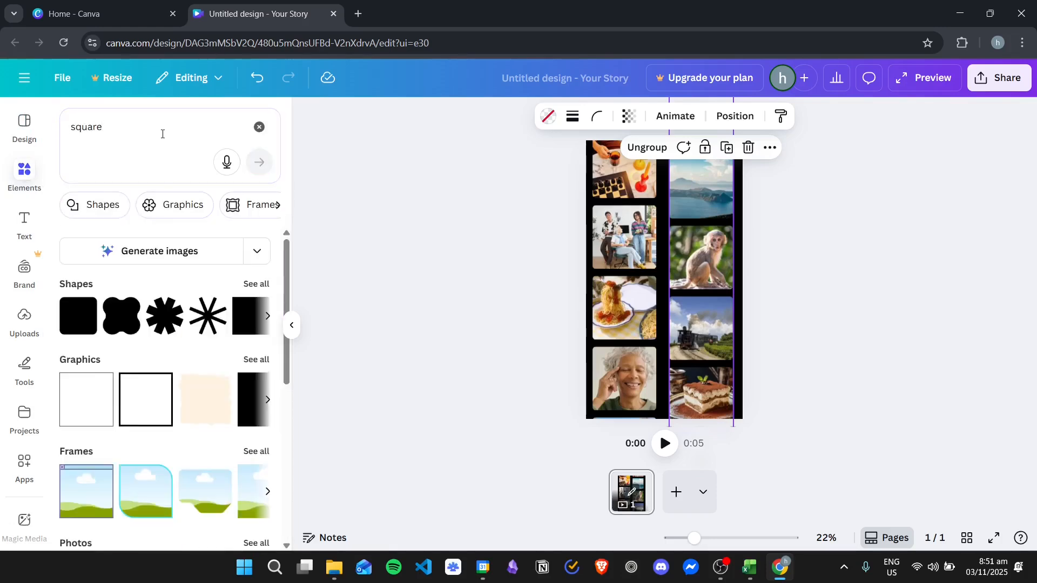
pyautogui.moveTo(73, 321); pyautogui.dragTo(661, 237)
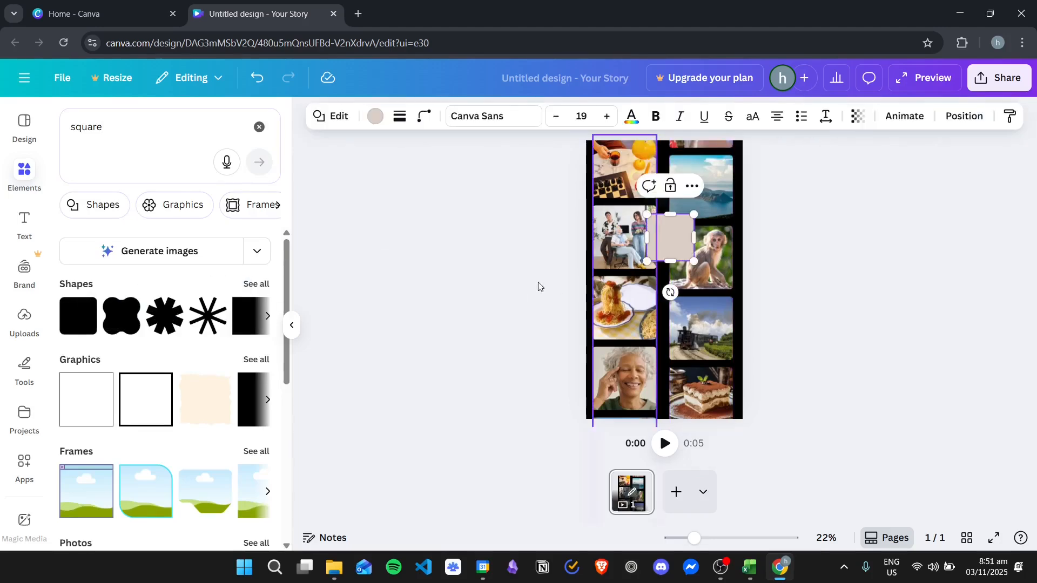
# - Reshape the square into a wide, thin horizontal bar and center it across both columns, just above the page's middle
pyautogui.click(373, 116)
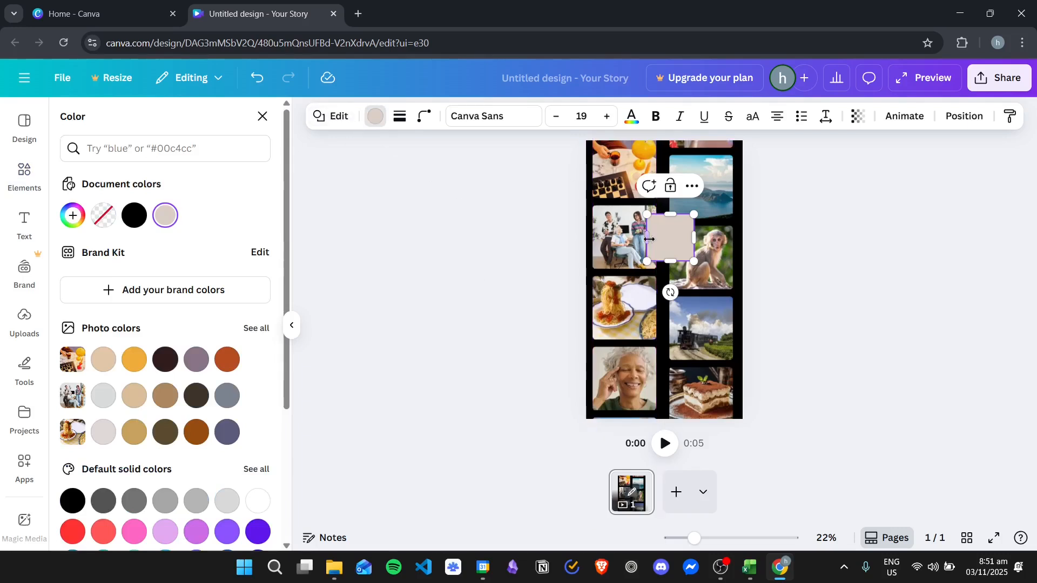
pyautogui.moveTo(647, 237)
pyautogui.mouseDown()
pyautogui.moveTo(607, 238)
pyautogui.moveTo(651, 231)
pyautogui.mouseUp()
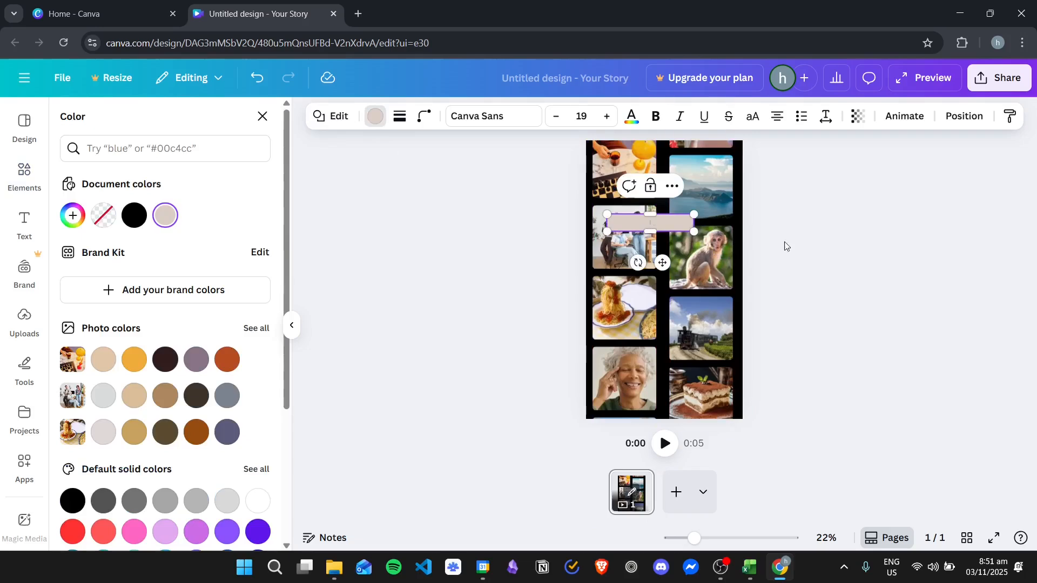
pyautogui.click(821, 245)
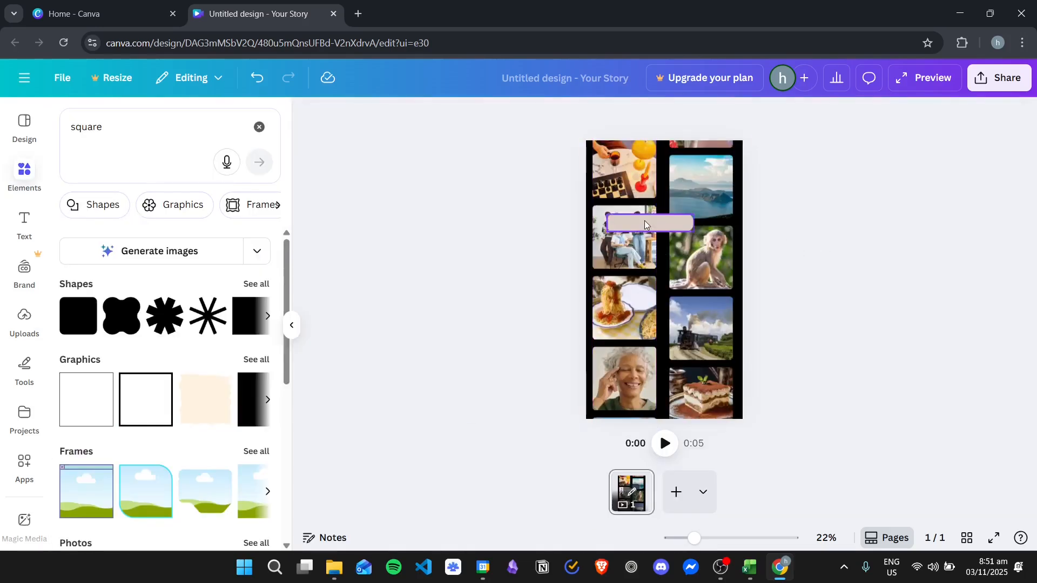
pyautogui.moveTo(643, 220); pyautogui.dragTo(657, 247)
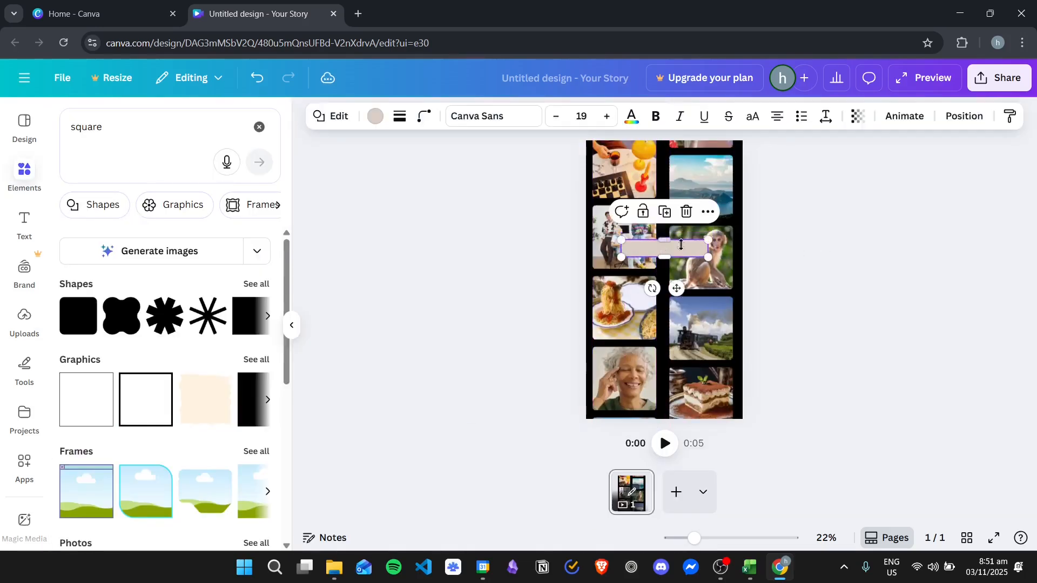
# - Fill the rounded bar across the photo columns with solid black
pyautogui.moveTo(713, 547)
pyautogui.mouseDown()
pyautogui.moveTo(746, 539)
pyautogui.moveTo(732, 539)
pyautogui.mouseUp()
pyautogui.scroll(3, 695, 311)
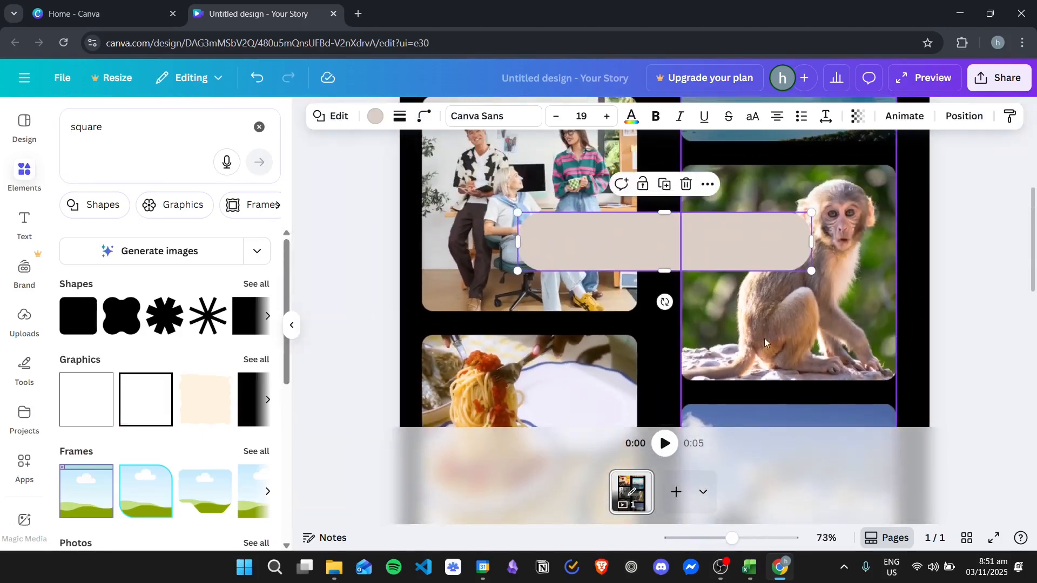
pyautogui.click(375, 117)
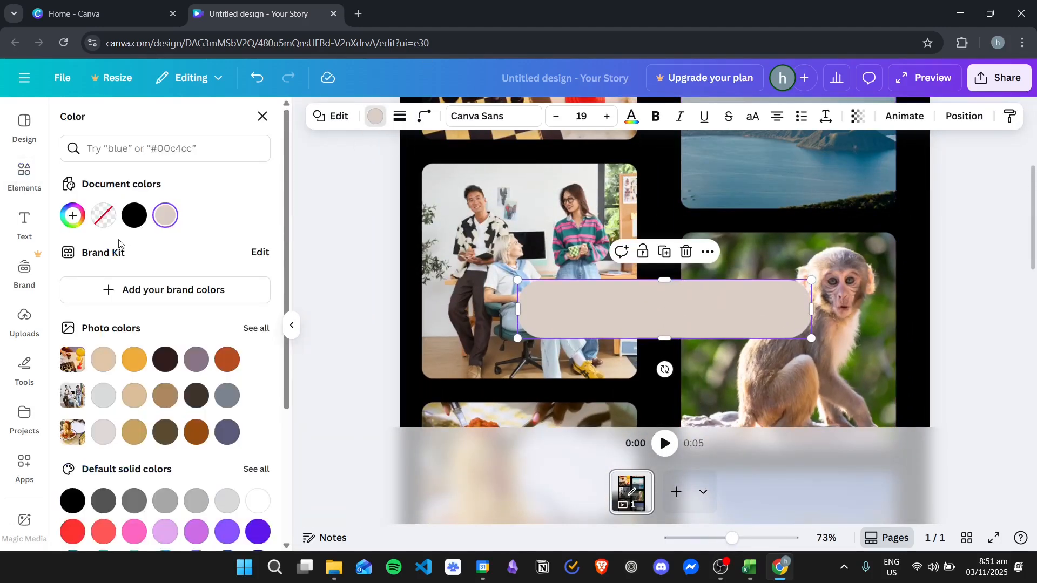
pyautogui.click(258, 501)
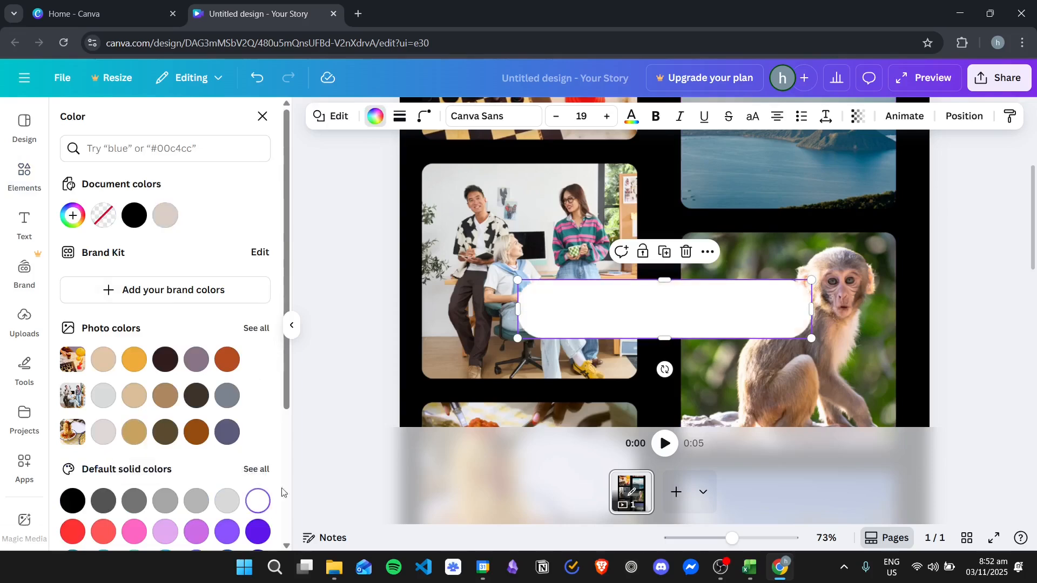
pyautogui.click(74, 501)
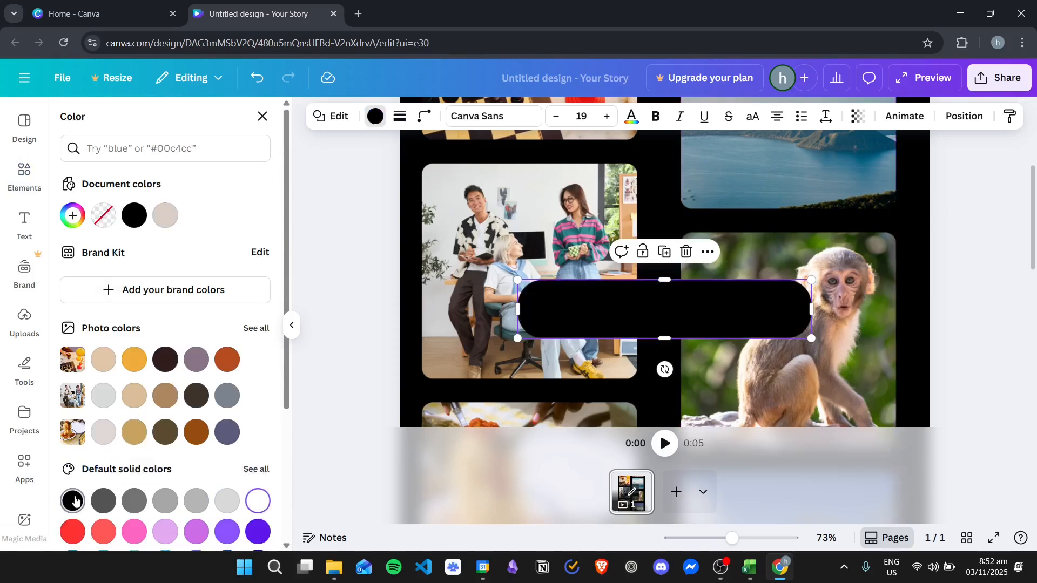
# - Give the black bar a solid outline with a stroke weight of 4 and color the outline white
pyautogui.click(400, 116)
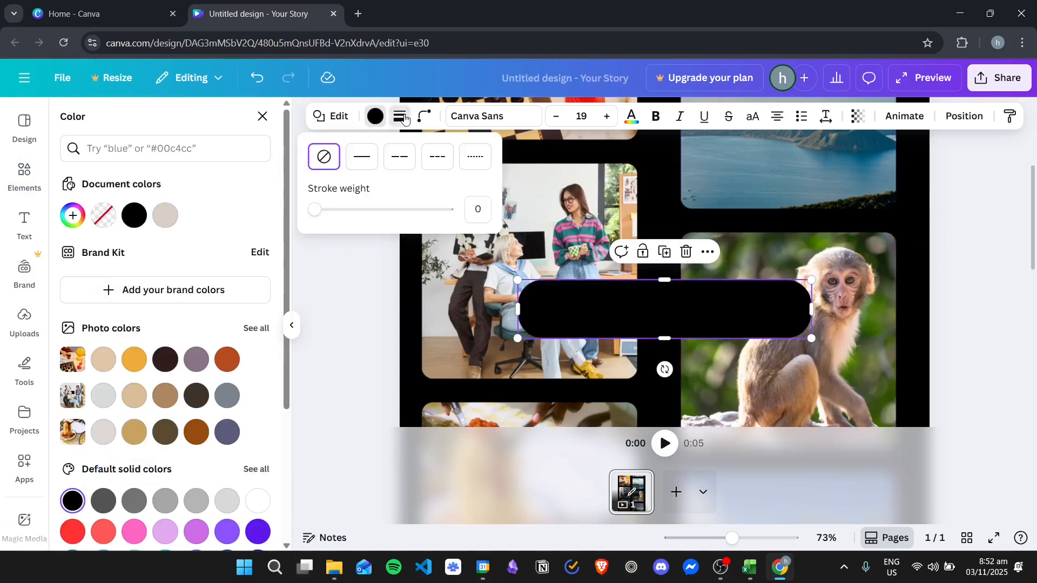
pyautogui.click(360, 168)
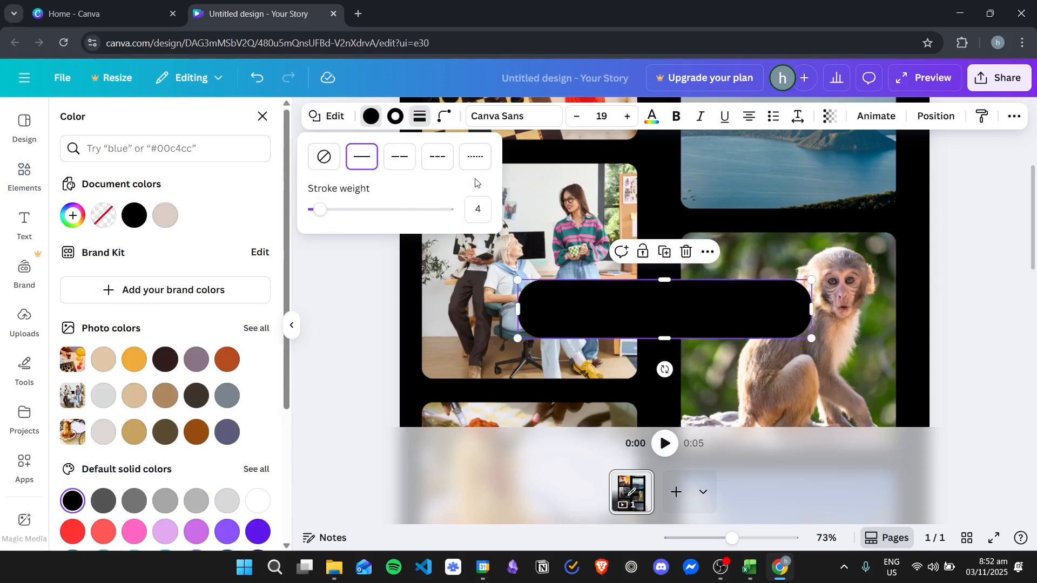
pyautogui.click(394, 117)
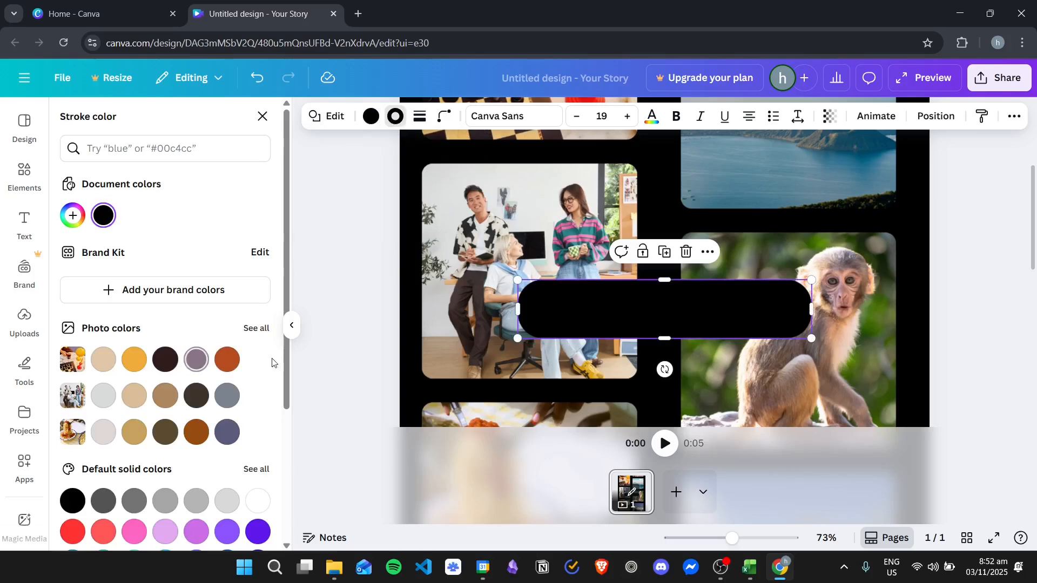
pyautogui.click(257, 501)
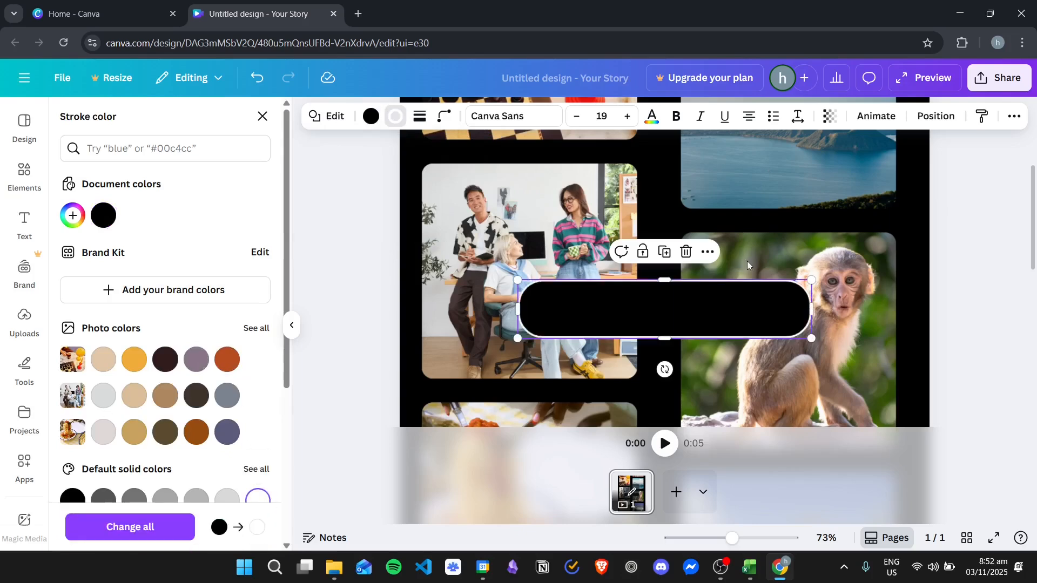
pyautogui.press('Escape')
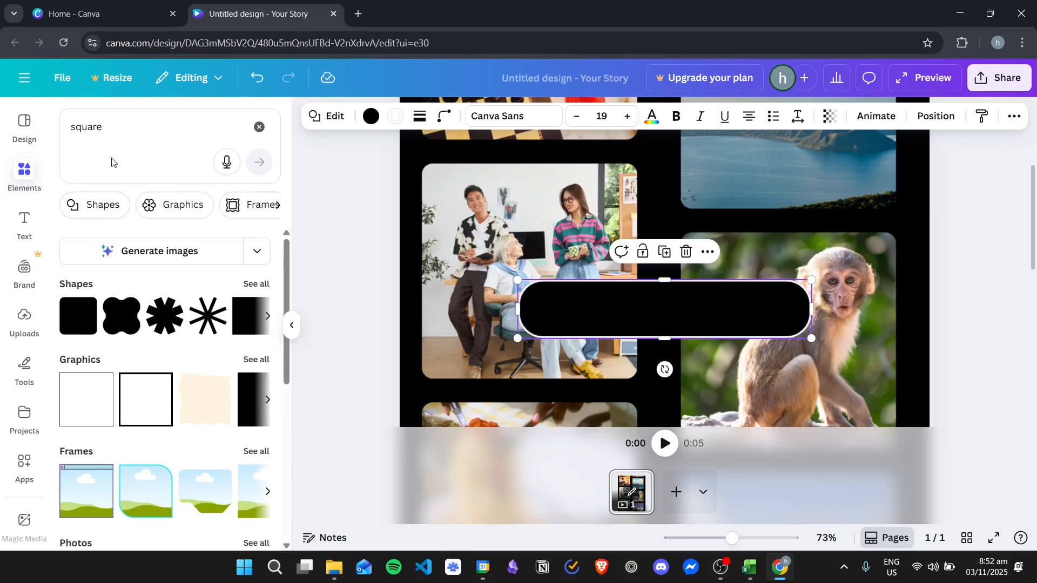
# - Search the elements for "search icon", show all matching graphics, and place a plain thin magnifying glass on the bar
pyautogui.click(143, 121)
pyautogui.click(259, 128)
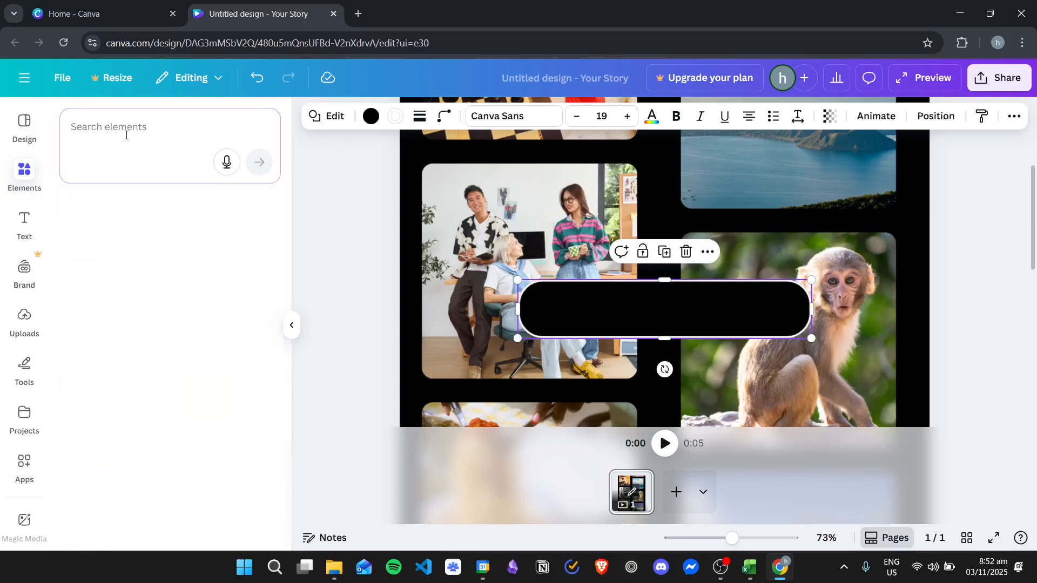
pyautogui.write('sea')
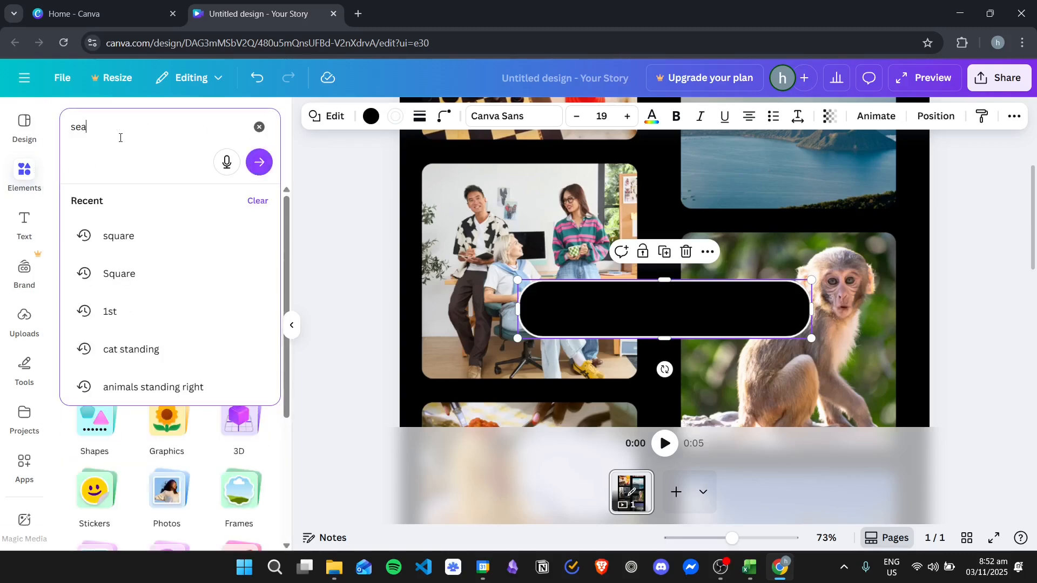
pyautogui.write('rch')
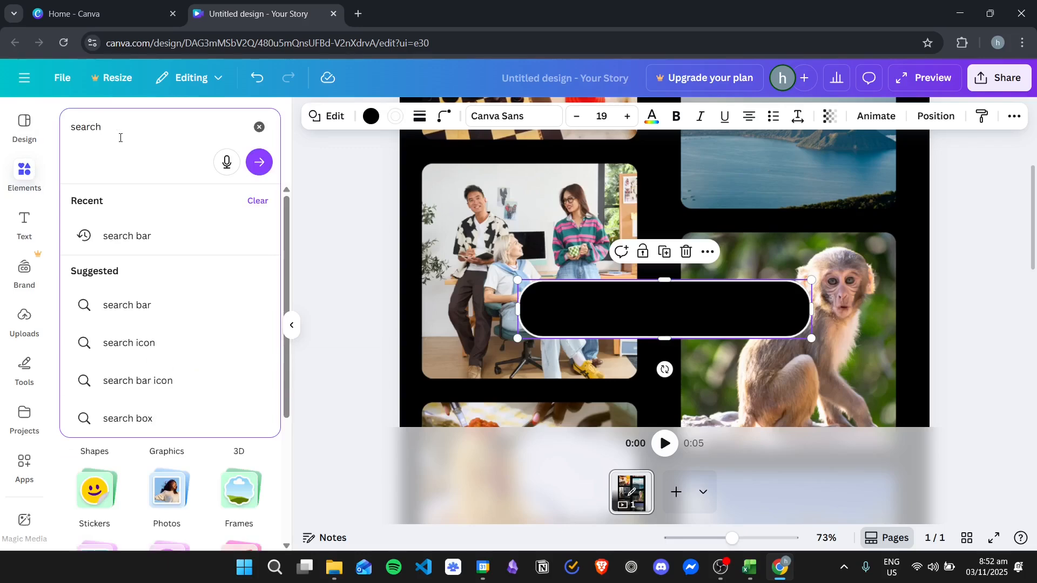
pyautogui.click(156, 341)
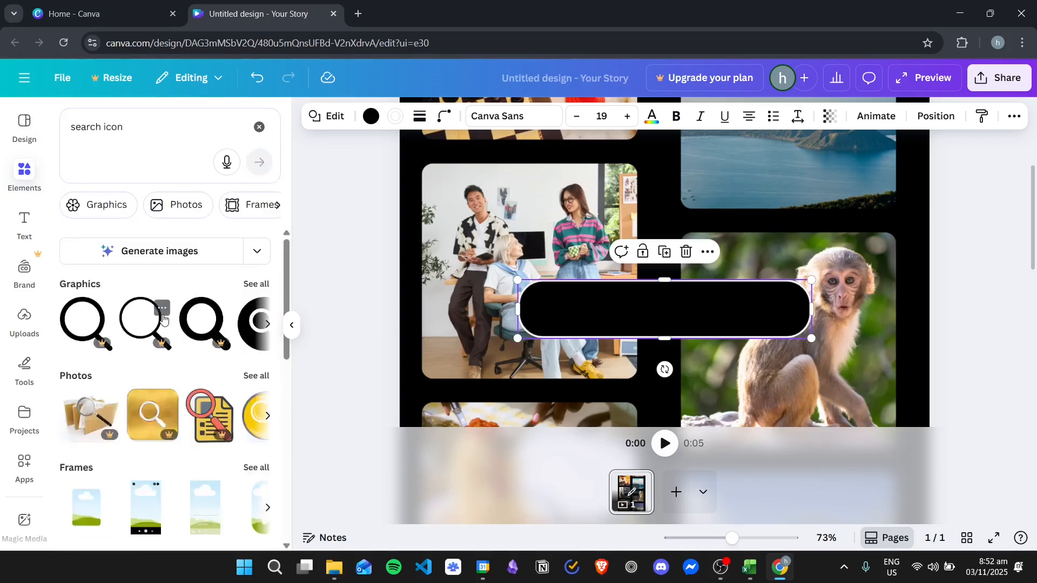
pyautogui.click(257, 285)
pyautogui.moveTo(242, 378); pyautogui.dragTo(562, 293)
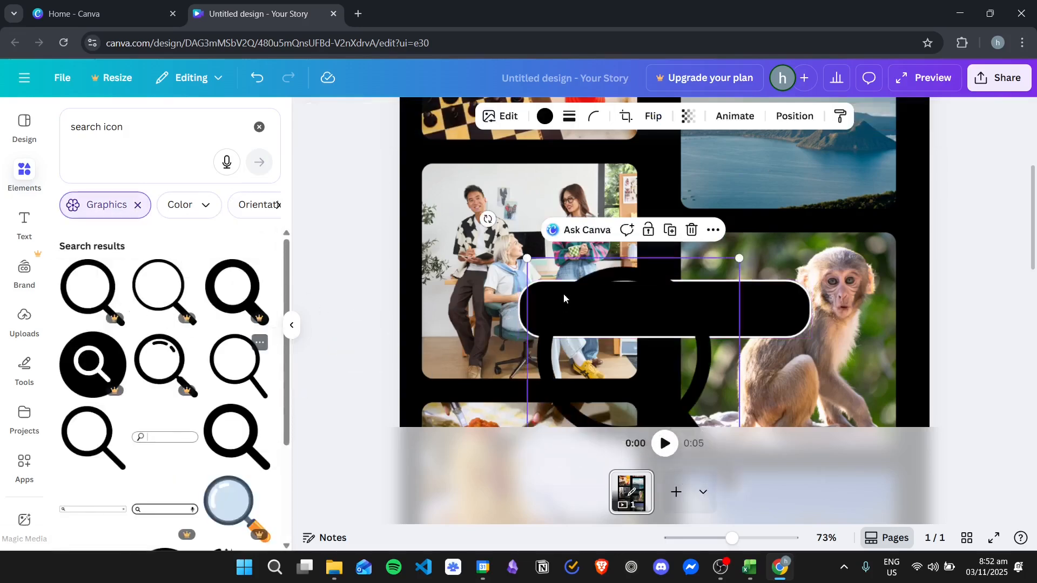
# - Color the magnifying glass white, shrink it to fit the bar's height, and place it inside the bar's left end
pyautogui.click(547, 117)
pyautogui.click(135, 216)
pyautogui.moveTo(640, 351); pyautogui.dragTo(631, 293)
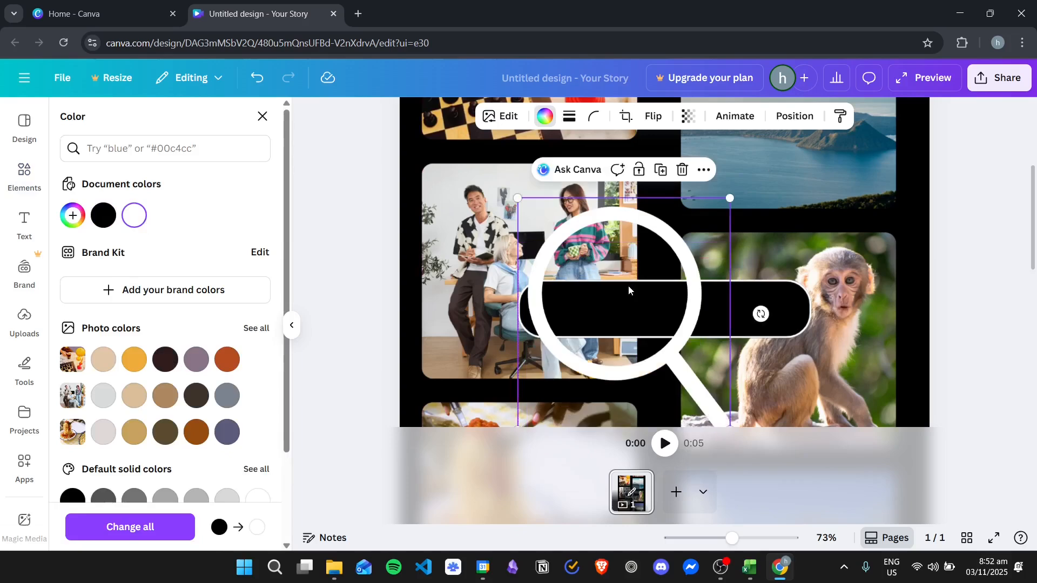
pyautogui.moveTo(515, 195); pyautogui.dragTo(675, 369)
pyautogui.moveTo(697, 391); pyautogui.dragTo(556, 304)
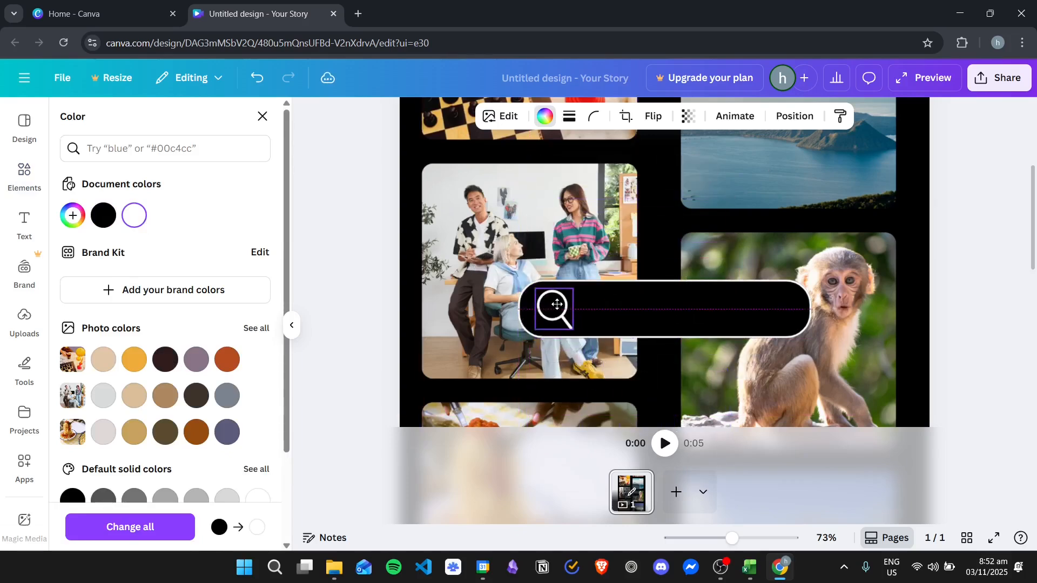
# - Enter the placeholder text "ASDF" inside the bar and set its text color to white (#ffffff)
pyautogui.click(656, 312)
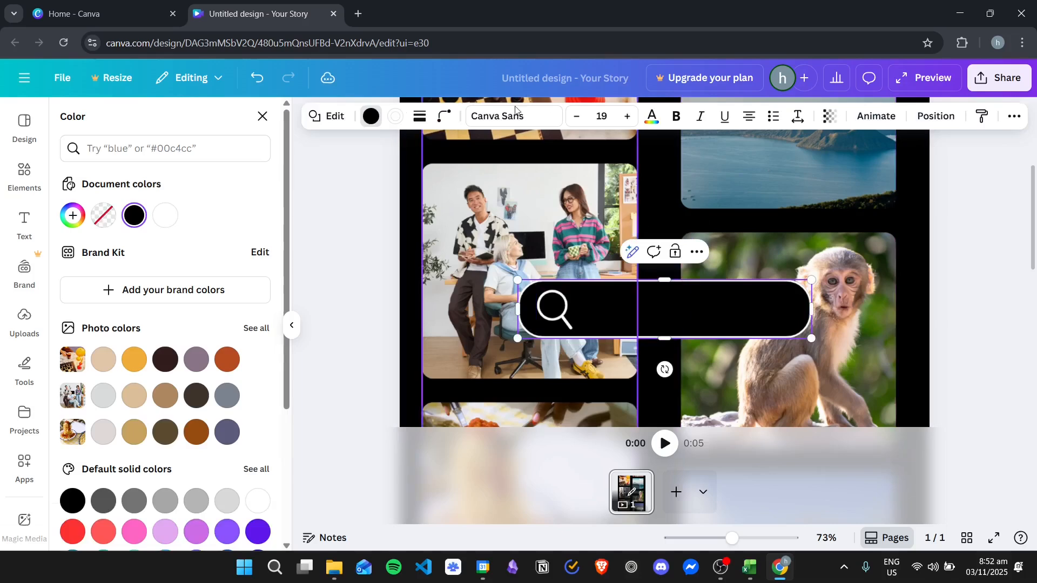
pyautogui.click(652, 119)
pyautogui.click(664, 311)
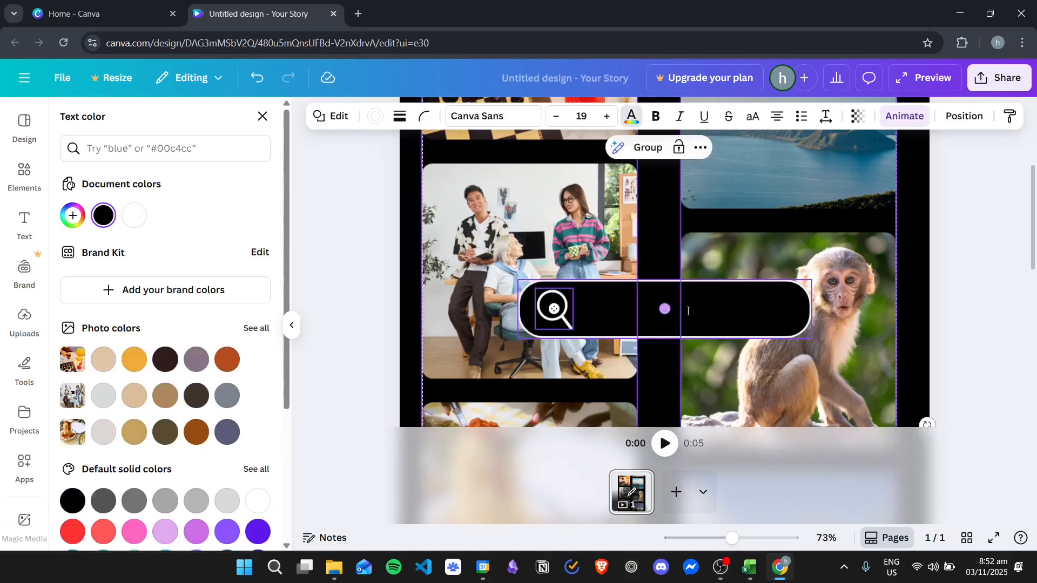
pyautogui.click(631, 118)
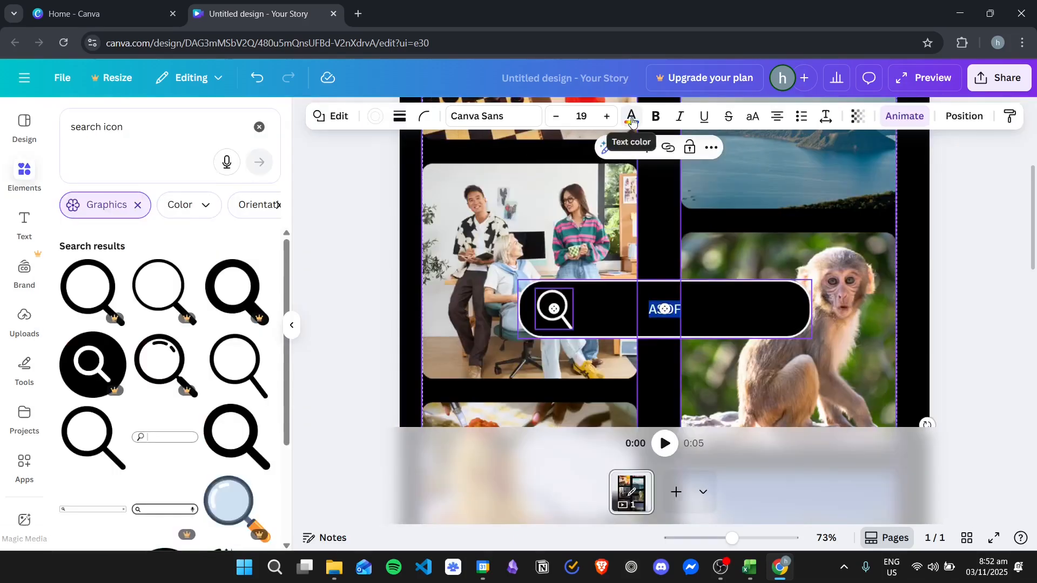
pyautogui.click(633, 120)
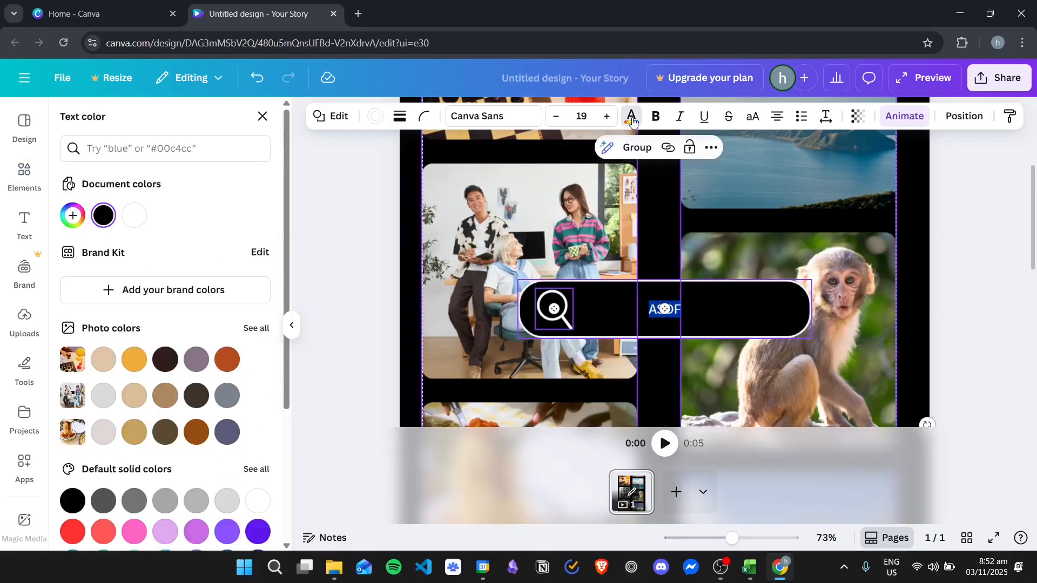
pyautogui.click(973, 264)
pyautogui.click(750, 303)
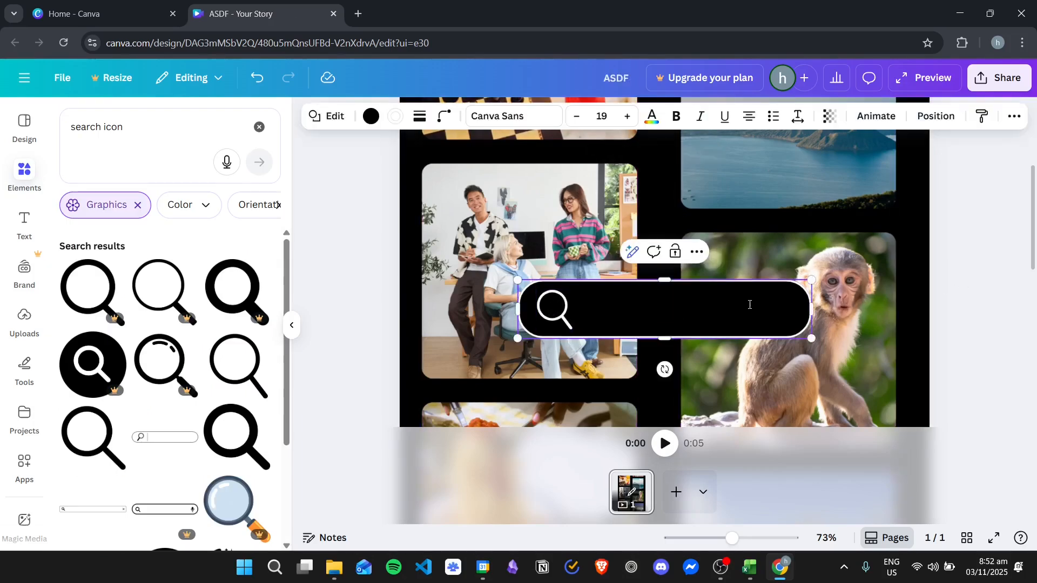
pyautogui.doubleClick(750, 304)
pyautogui.click(652, 116)
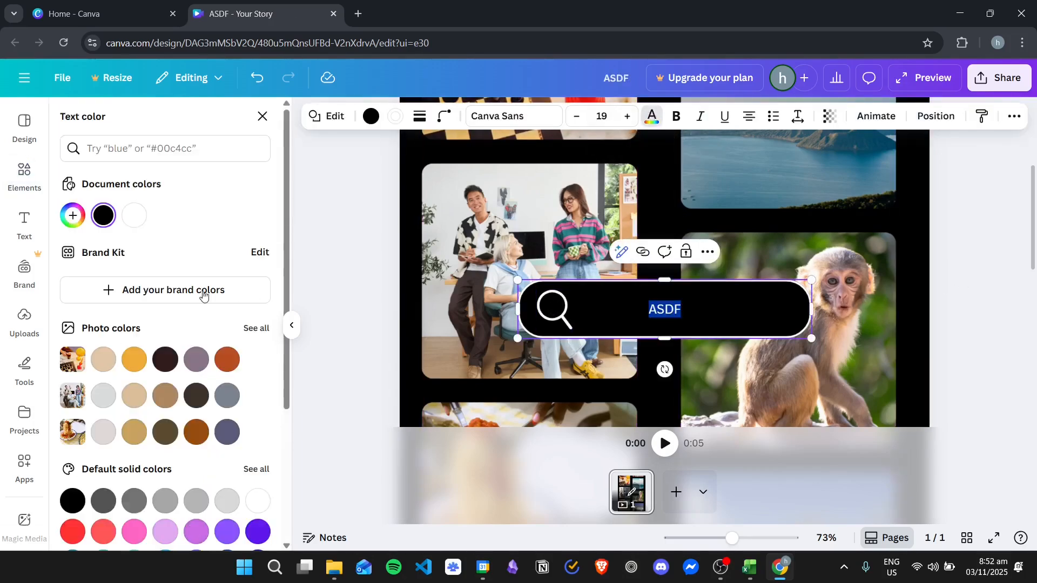
pyautogui.click(134, 215)
# - Replace the bar's placeholder text with "PHOTO COLLAGE" and set its font size to 25
pyautogui.click(715, 305)
pyautogui.moveTo(701, 307); pyautogui.dragTo(627, 304)
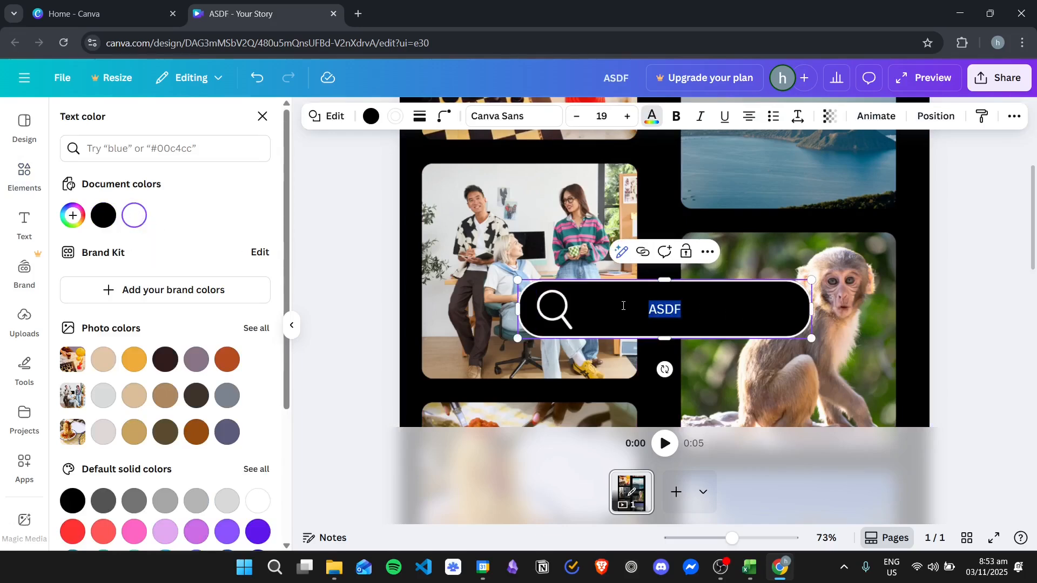
pyautogui.write('PHOTO COLLAGE')
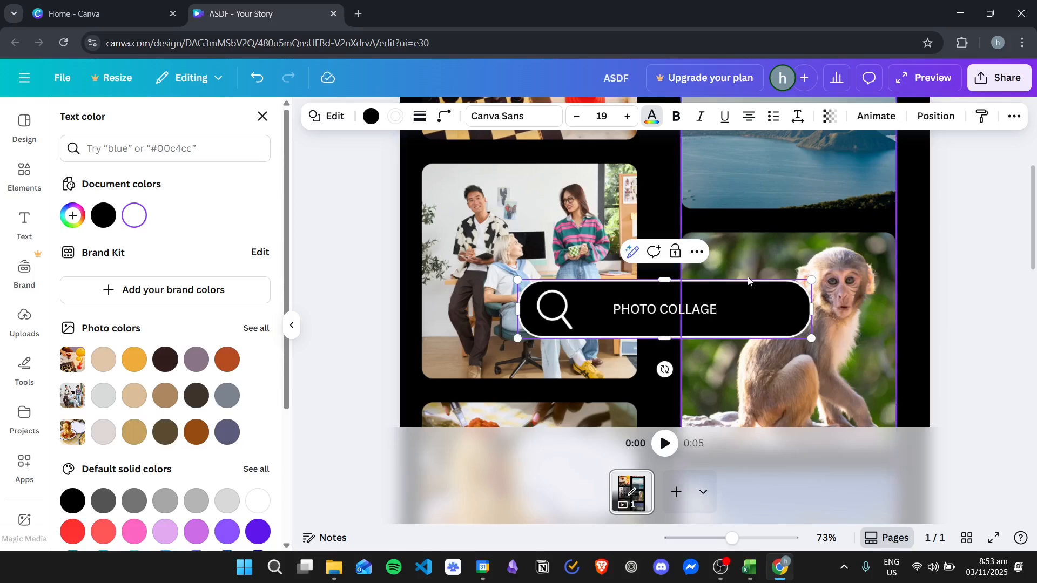
pyautogui.moveTo(725, 311); pyautogui.dragTo(577, 314)
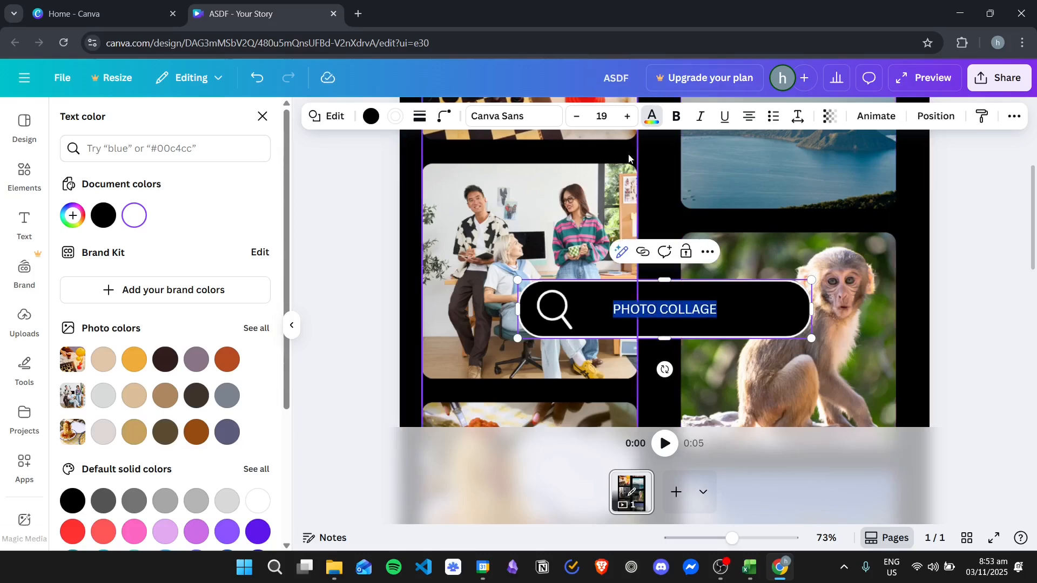
pyautogui.click(627, 117)
pyautogui.click(627, 117)
pyautogui.click(626, 117)
pyautogui.click(627, 117)
pyautogui.click(627, 117)
pyautogui.click(627, 117)
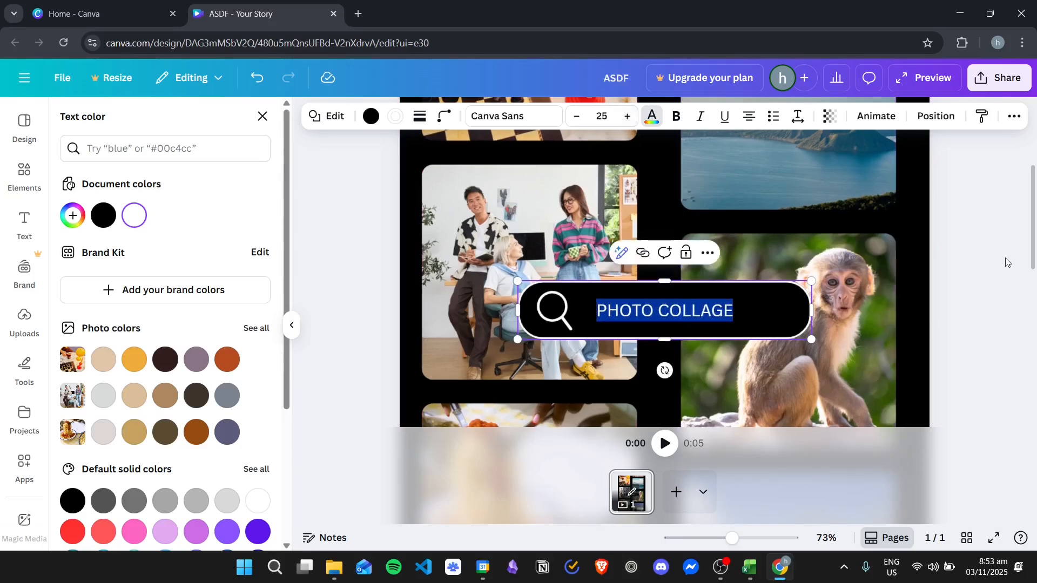
pyautogui.click(1007, 263)
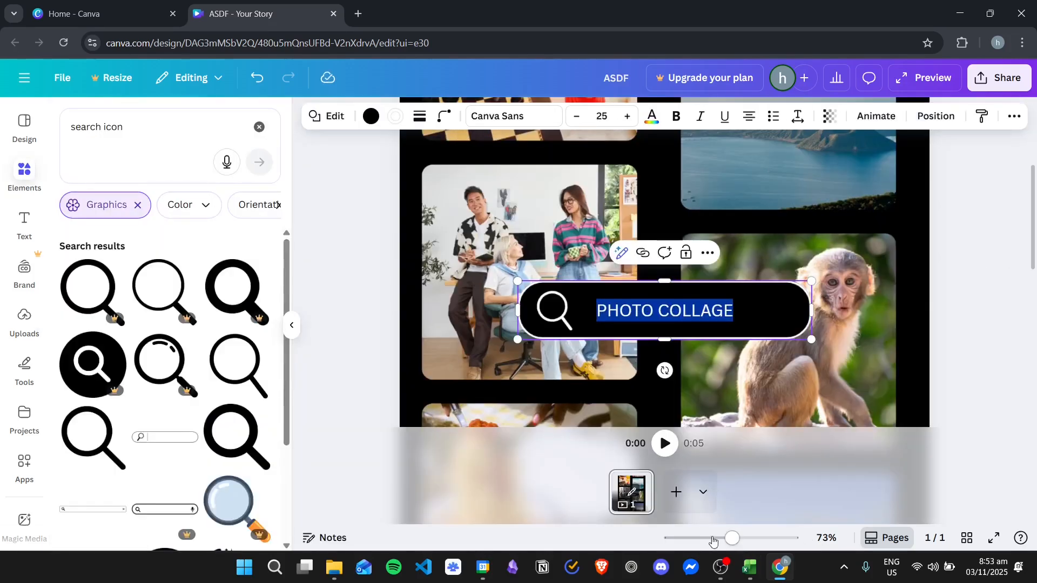
# - Play the page's animation with the whole story in view to check the scrolling columns behind the search bar
pyautogui.moveTo(732, 538); pyautogui.dragTo(696, 538)
pyautogui.click(867, 343)
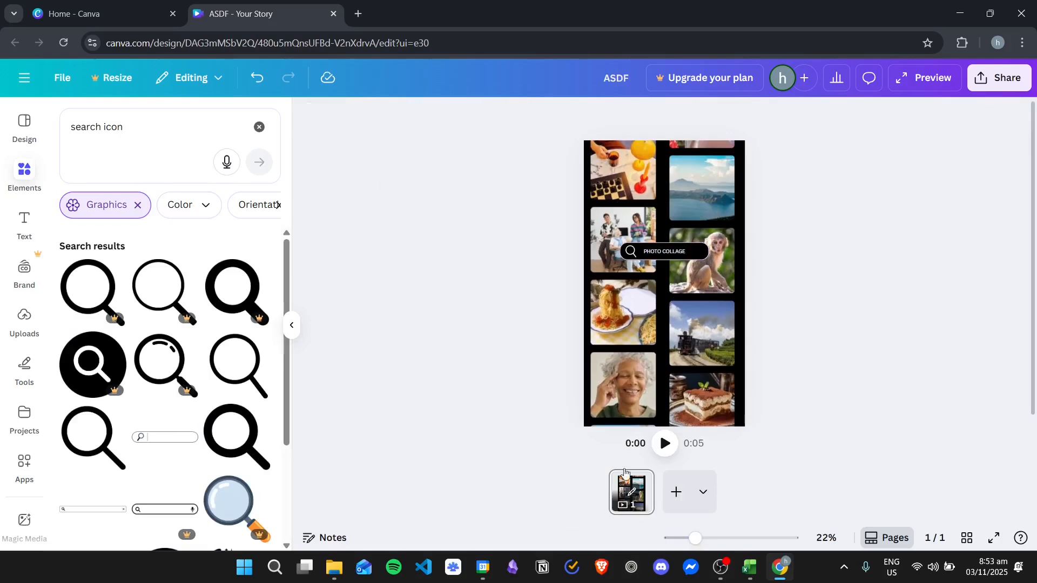
pyautogui.click(671, 437)
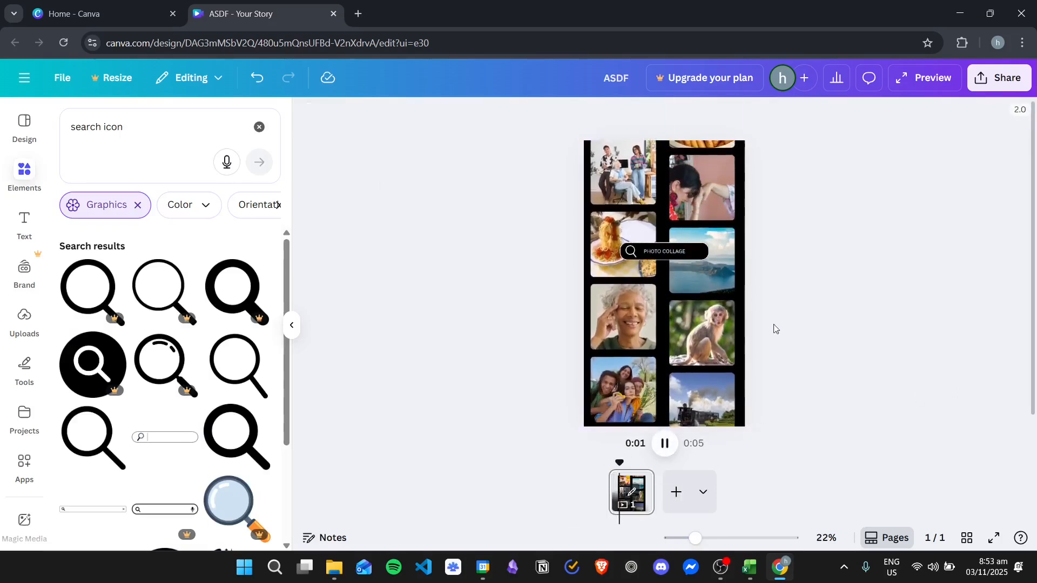